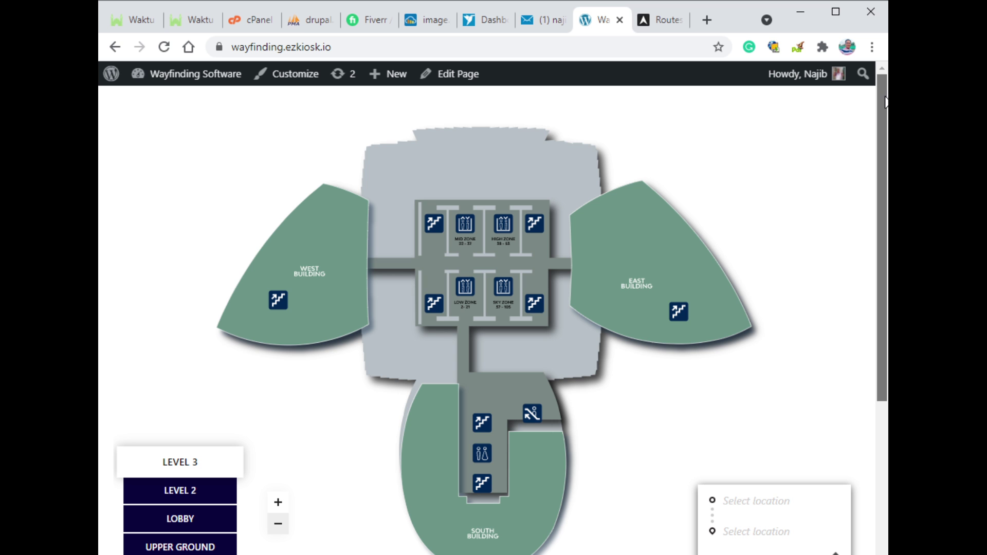
- Display Level 2 and then the ground floor on the wayfinding map
{"action": "left_click", "coordinate": [190, 489]}
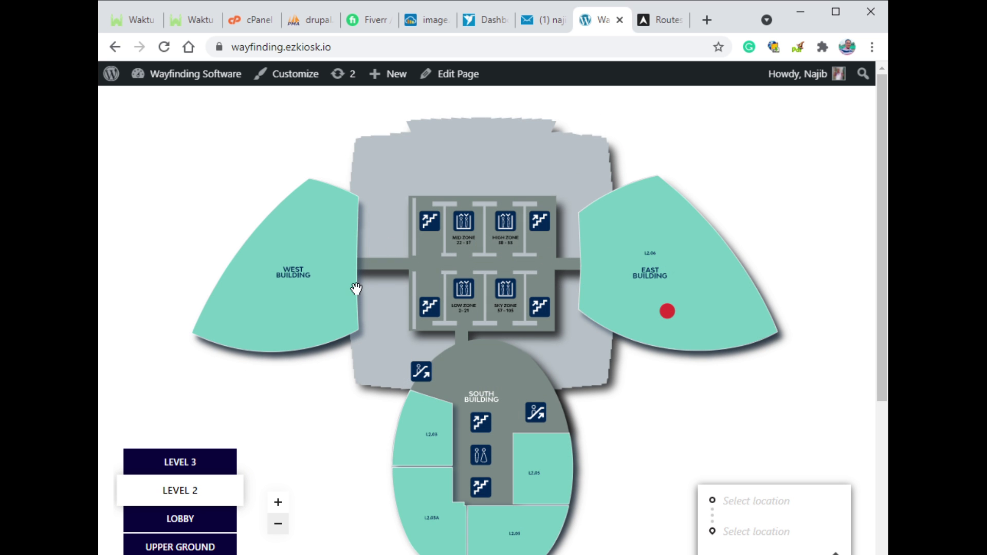
{"action": "left_click", "coordinate": [192, 541]}
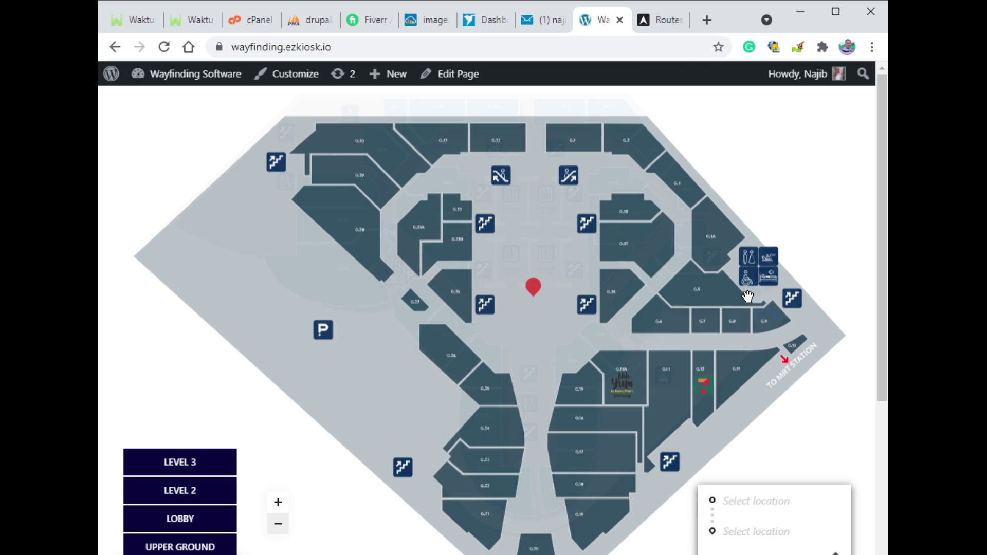
- Examine the amenity icons, the directory's category filter and the store list below the map
{"action": "left_click_drag", "start_coordinate": [880, 215], "coordinate": [867, 310]}
{"action": "scroll", "coordinate": [866, 309], "scroll_direction": "down", "scroll_amount": 5}
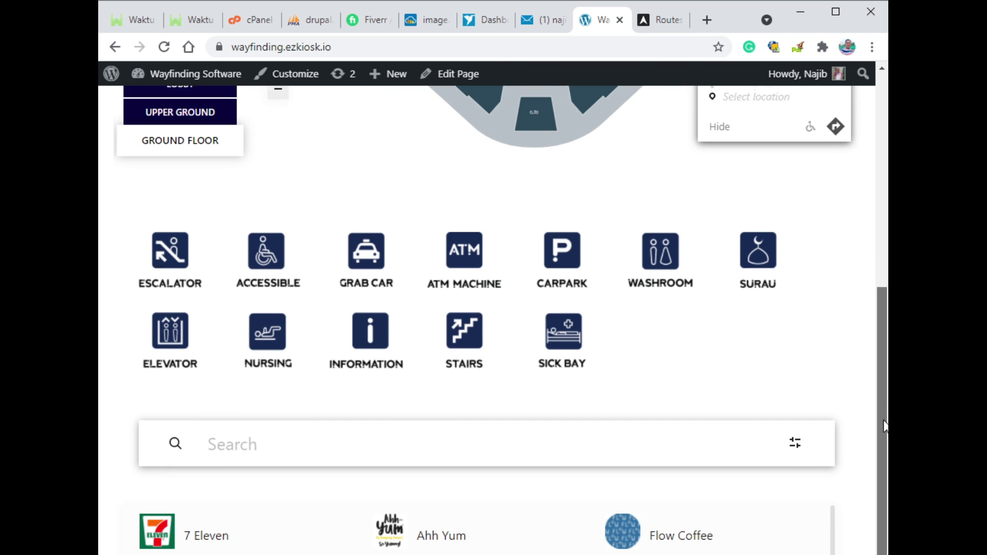
{"action": "left_click", "coordinate": [795, 447]}
{"action": "left_click", "coordinate": [796, 442]}
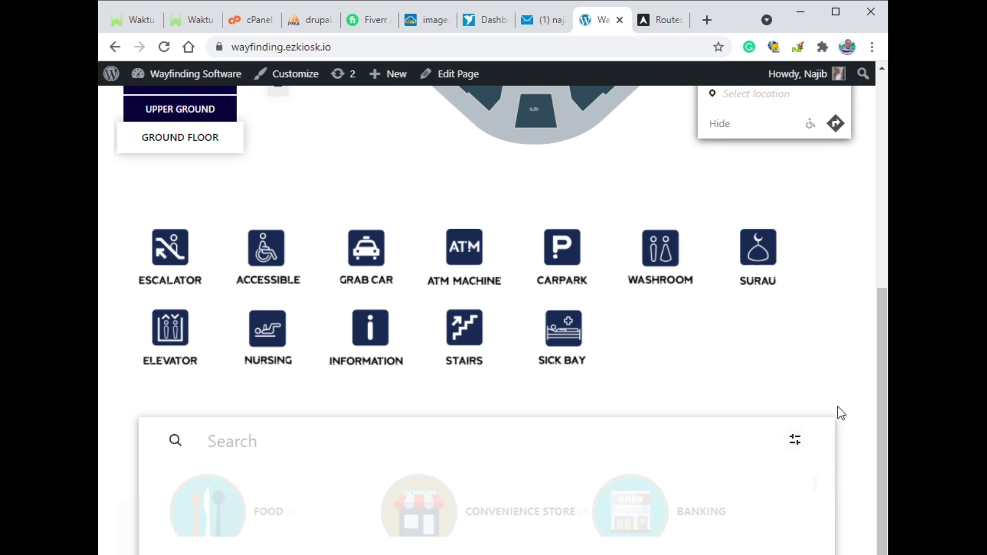
{"action": "left_click_drag", "start_coordinate": [883, 387], "coordinate": [883, 498]}
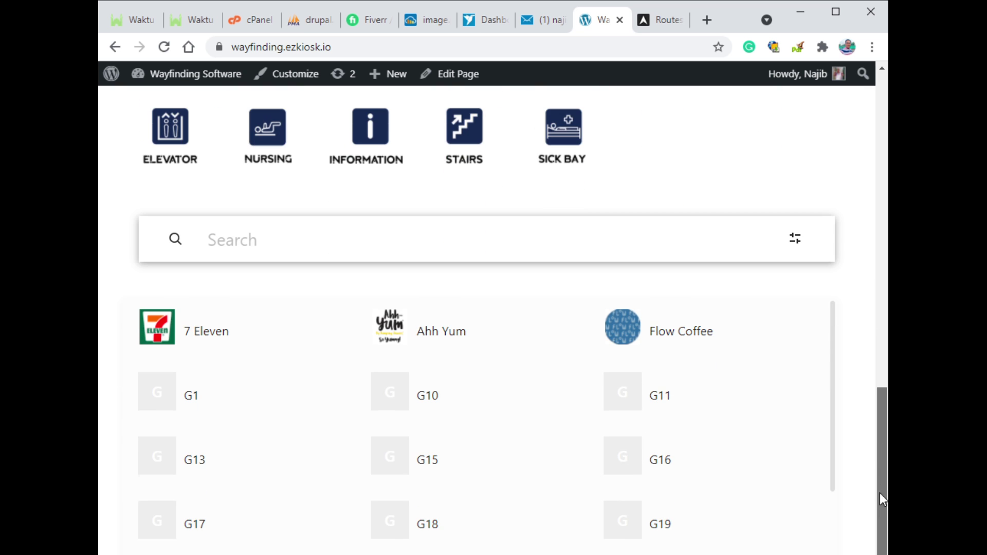
{"action": "scroll", "coordinate": [862, 270], "scroll_direction": "up", "scroll_amount": 8}
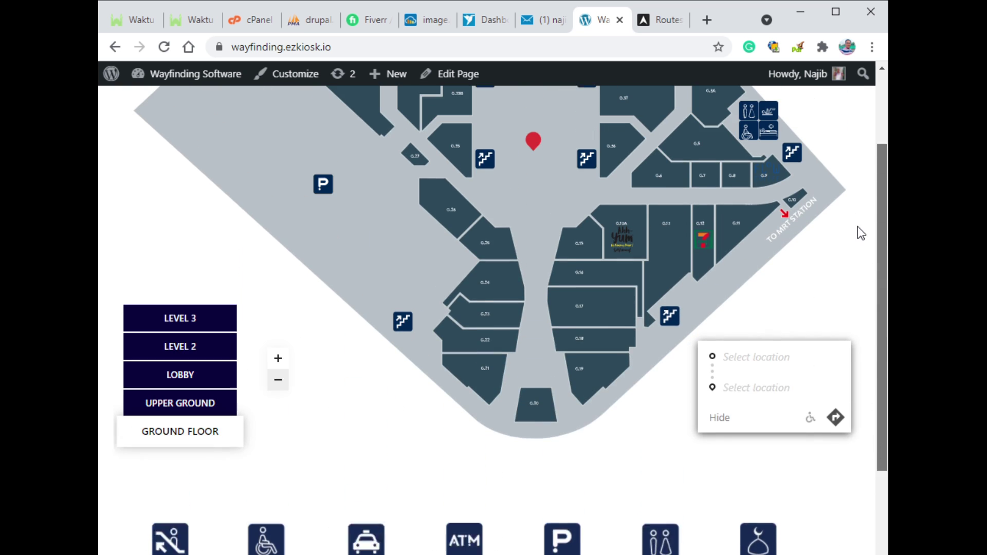
- Switch to the Mapplic Routes wayfinding demo page and examine its location directory and category filter
{"action": "left_click", "coordinate": [657, 24]}
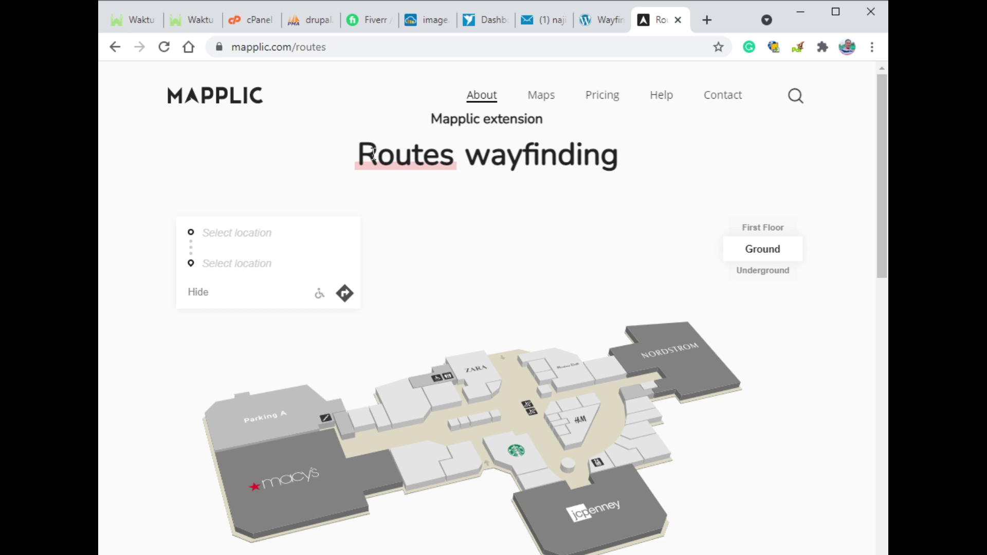
{"action": "left_click_drag", "start_coordinate": [371, 154], "coordinate": [625, 167]}
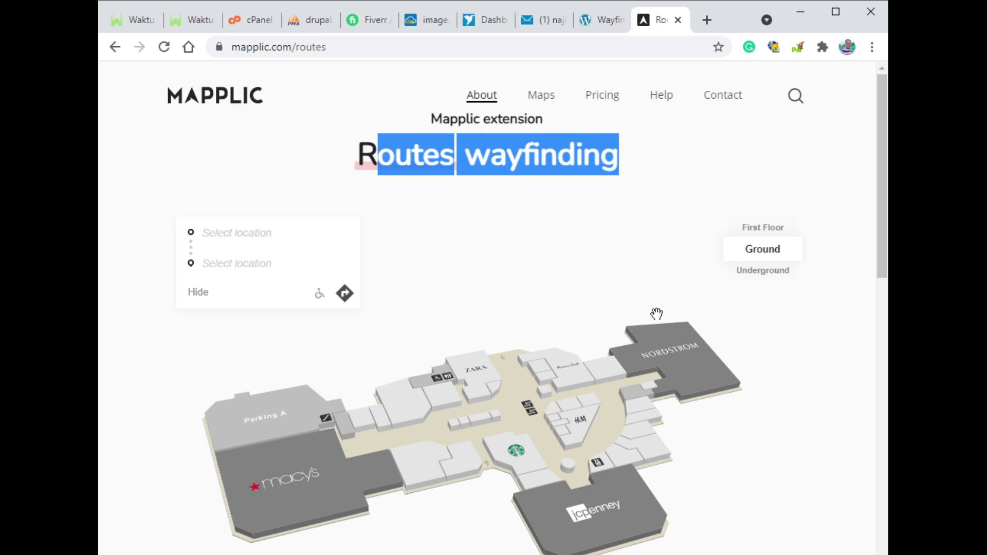
{"action": "mouse_move", "coordinate": [879, 139]}
{"action": "left_mouse_down"}
{"action": "mouse_move", "coordinate": [880, 272]}
{"action": "mouse_move", "coordinate": [880, 241]}
{"action": "left_mouse_up"}
{"action": "left_click", "coordinate": [768, 303]}
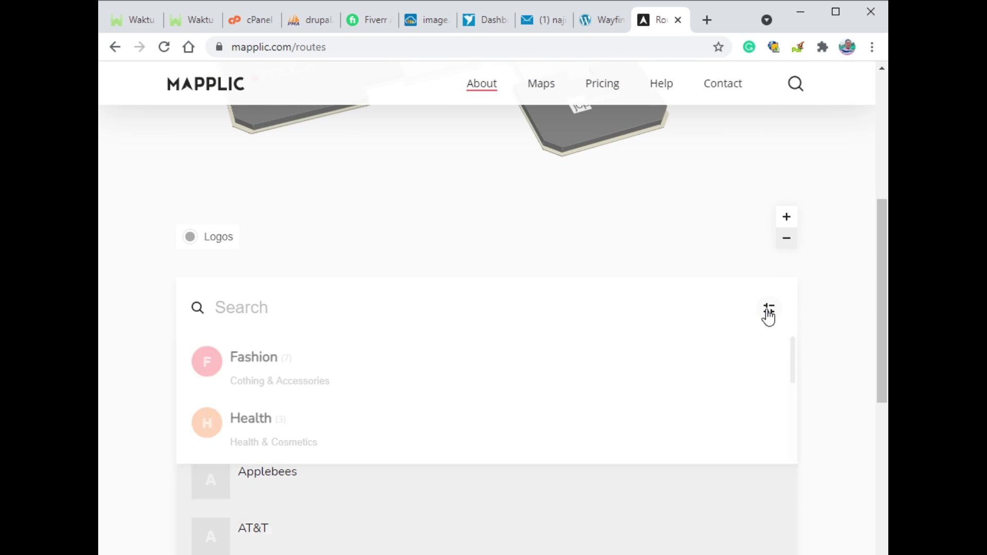
{"action": "left_click", "coordinate": [768, 310]}
{"action": "left_click_drag", "start_coordinate": [878, 318], "coordinate": [870, 368]}
{"action": "scroll", "coordinate": [858, 439], "scroll_direction": "down", "scroll_amount": 4}
{"action": "scroll", "coordinate": [857, 370], "scroll_direction": "up", "scroll_amount": 10}
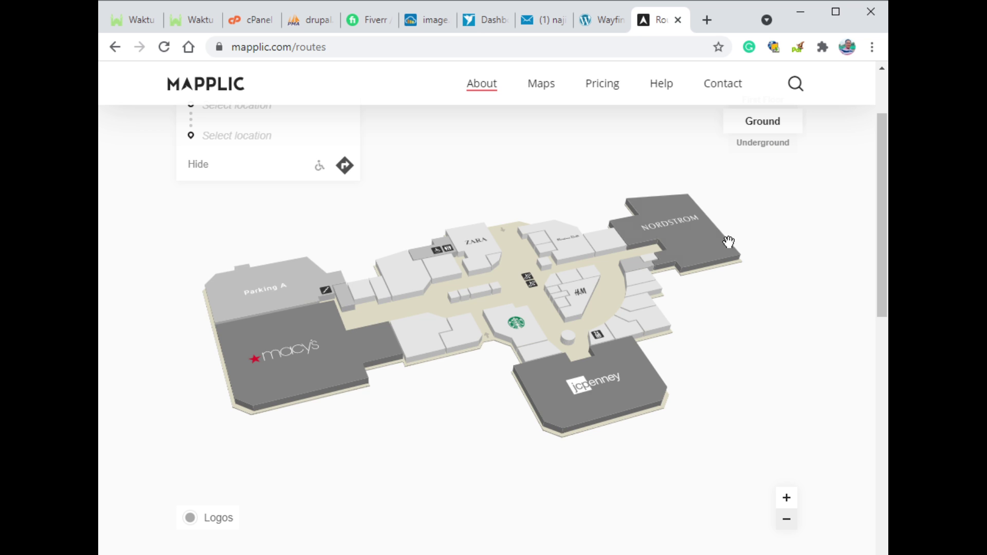
- View the demo map's Underground, Ground and First Floor levels, ending on Underground
{"action": "scroll", "coordinate": [729, 242], "scroll_direction": "up", "scroll_amount": 3}
{"action": "left_click", "coordinate": [774, 142]}
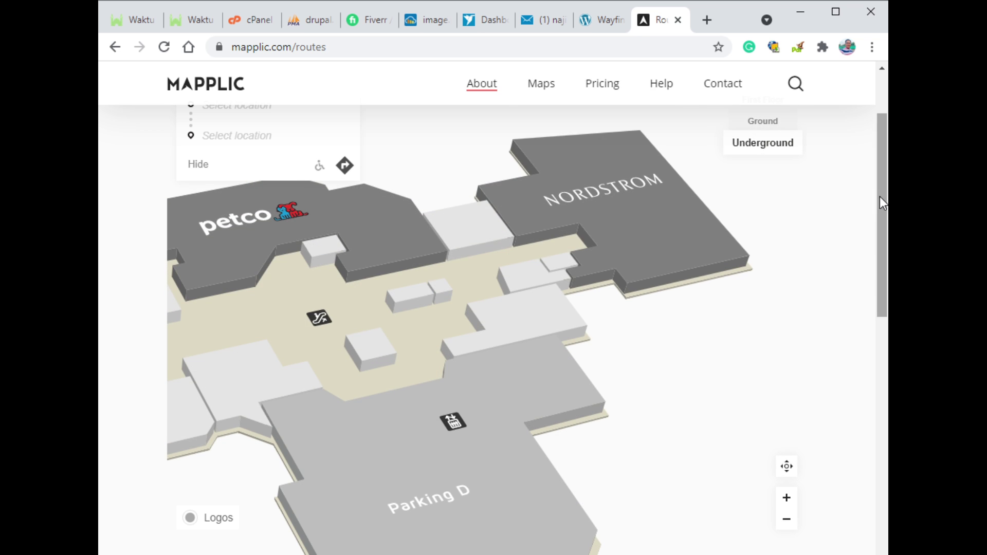
{"action": "scroll", "coordinate": [880, 200], "scroll_direction": "up", "scroll_amount": 3}
{"action": "left_click", "coordinate": [758, 251]}
{"action": "left_click", "coordinate": [757, 227]}
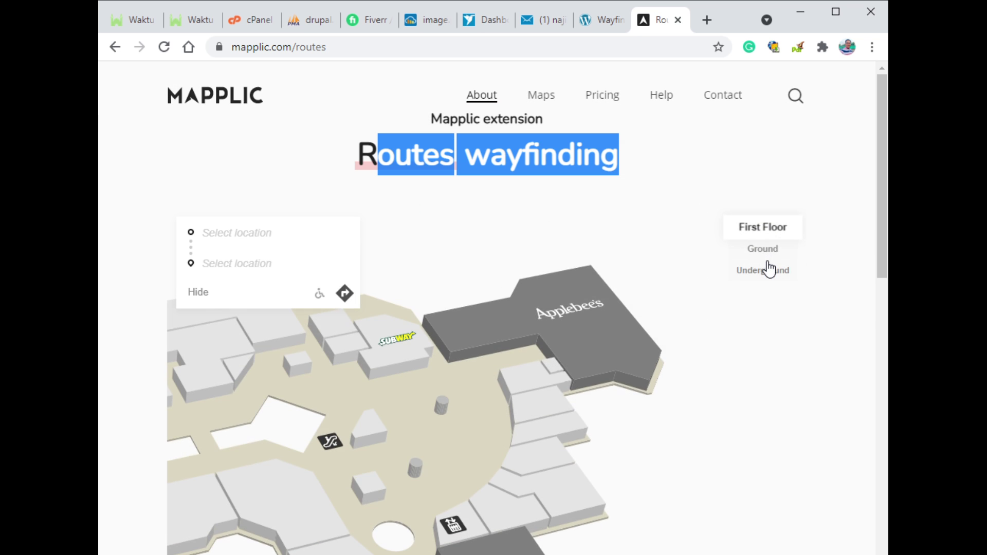
{"action": "left_click", "coordinate": [769, 269]}
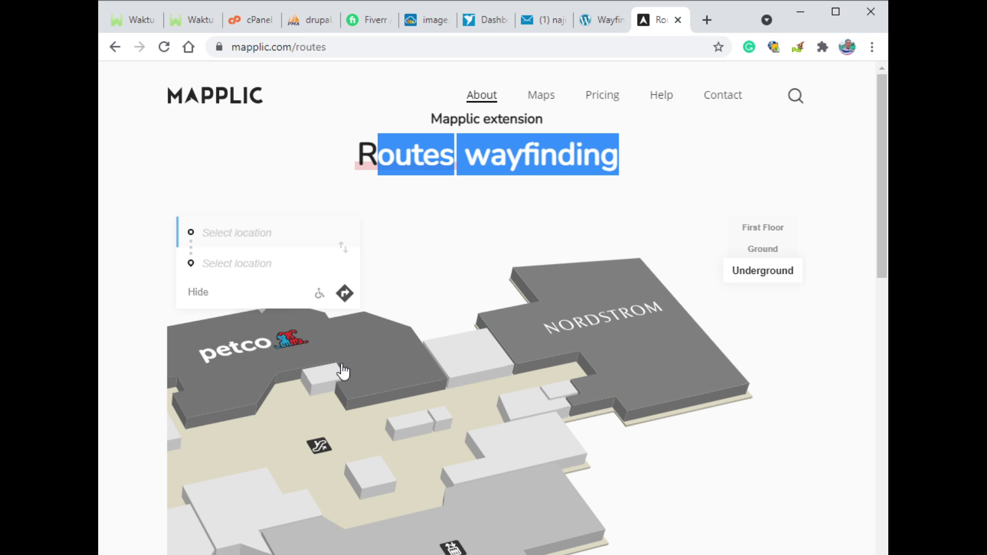
- Choose Petco on the Underground level as the route's start and Nordstrom on the Ground level as its destination
{"action": "left_click", "coordinate": [287, 353]}
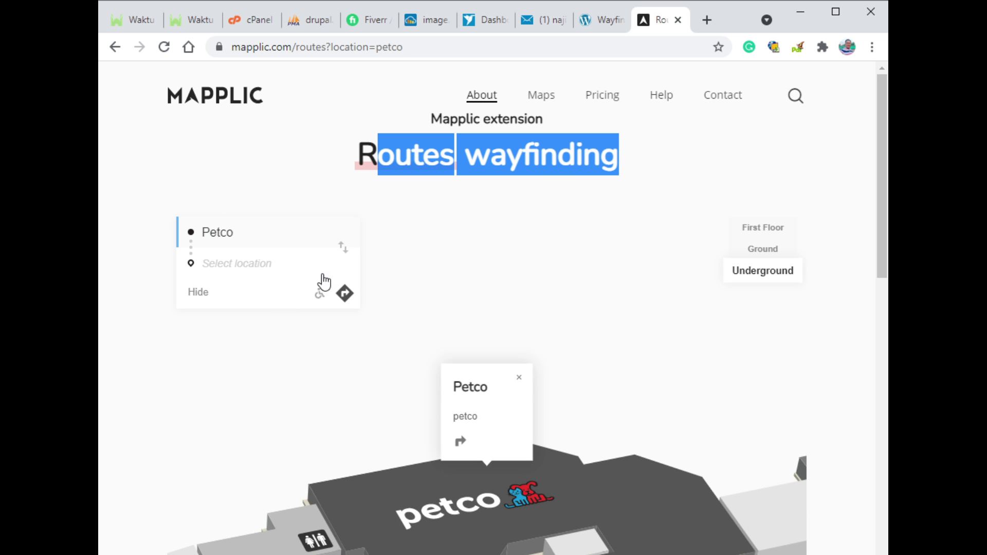
{"action": "left_click_drag", "start_coordinate": [634, 532], "coordinate": [334, 305]}
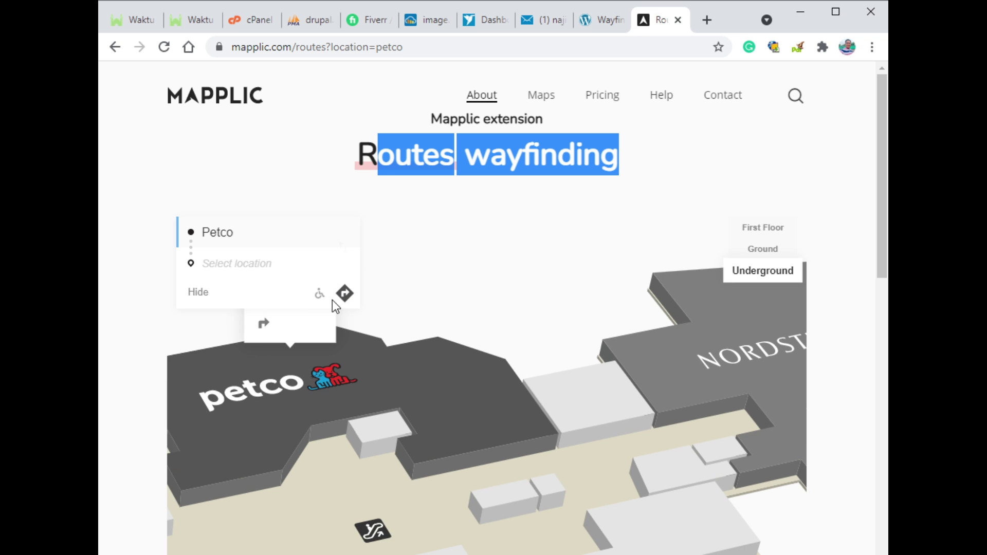
{"action": "left_click", "coordinate": [250, 269]}
{"action": "left_click_drag", "start_coordinate": [624, 342], "coordinate": [395, 251]}
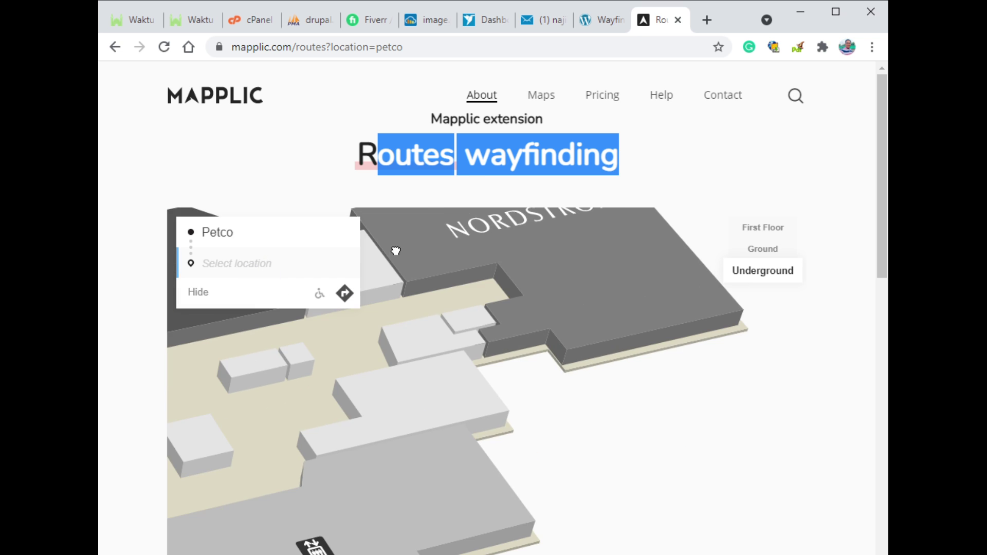
{"action": "left_click_drag", "start_coordinate": [570, 262], "coordinate": [413, 447]}
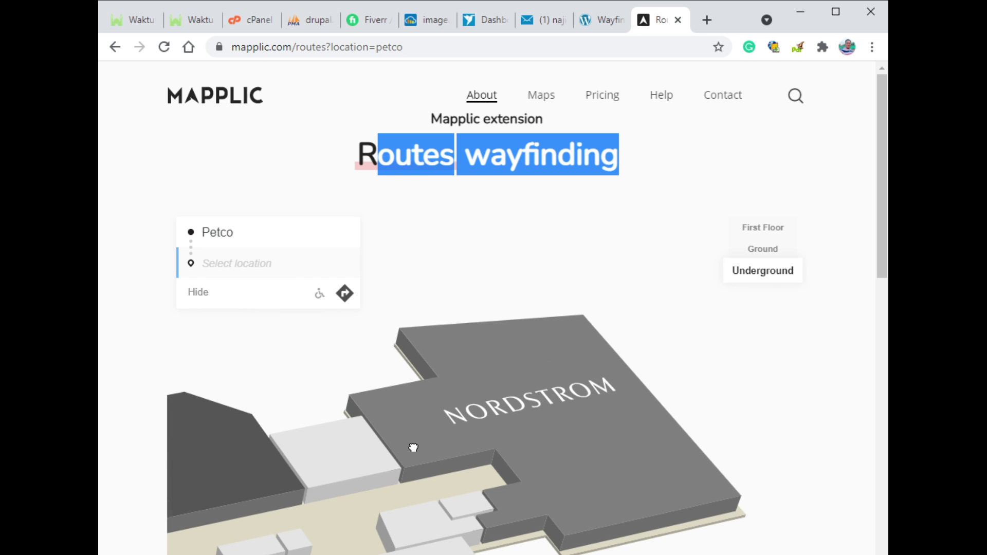
{"action": "left_click", "coordinate": [767, 252]}
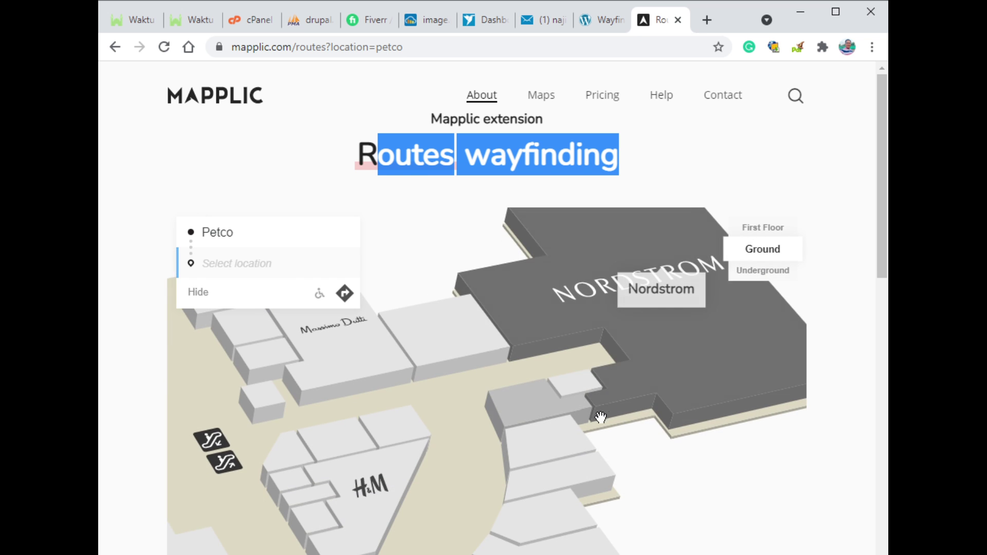
{"action": "left_click", "coordinate": [637, 293]}
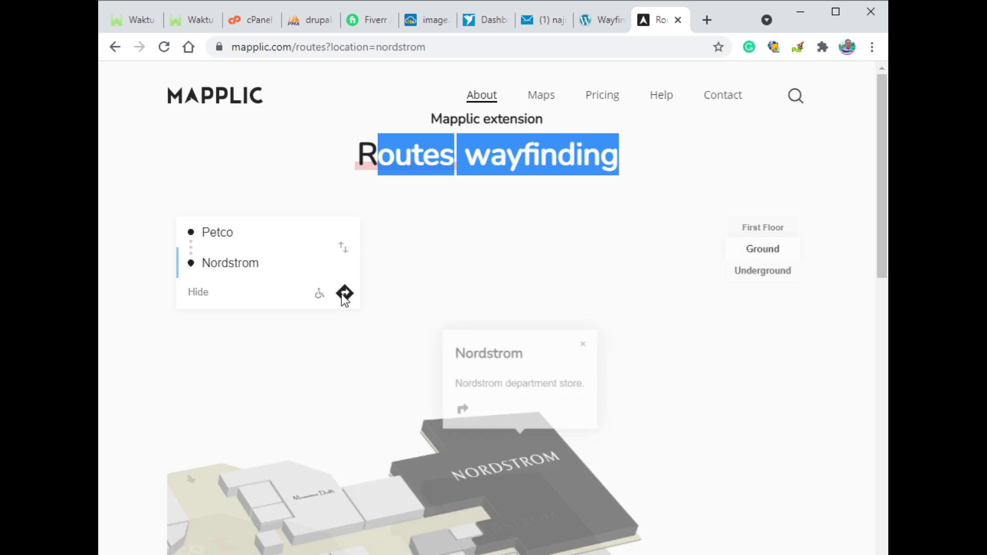
- Display the route from Petco to Nordstrom on the demo map and replay it
{"action": "left_click", "coordinate": [344, 294]}
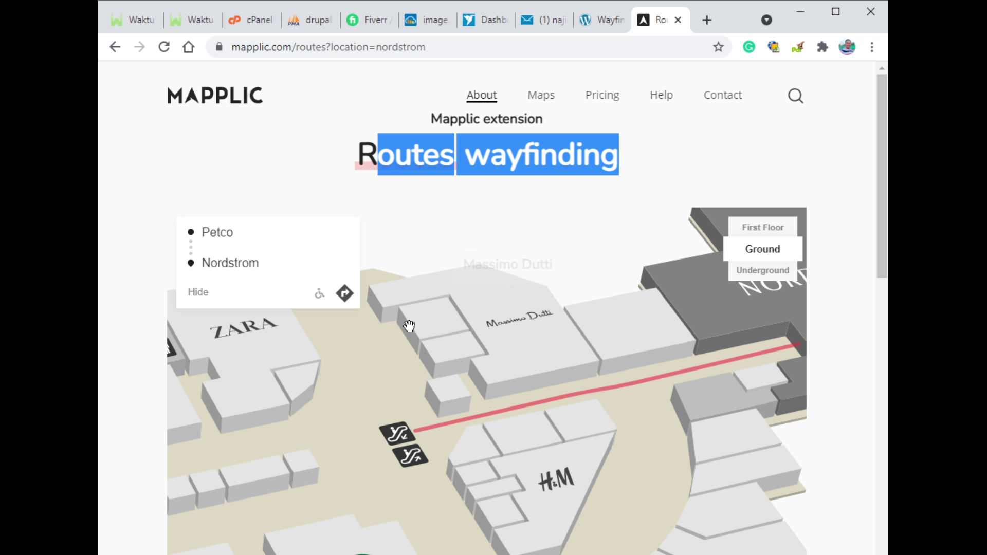
{"action": "left_click", "coordinate": [344, 294]}
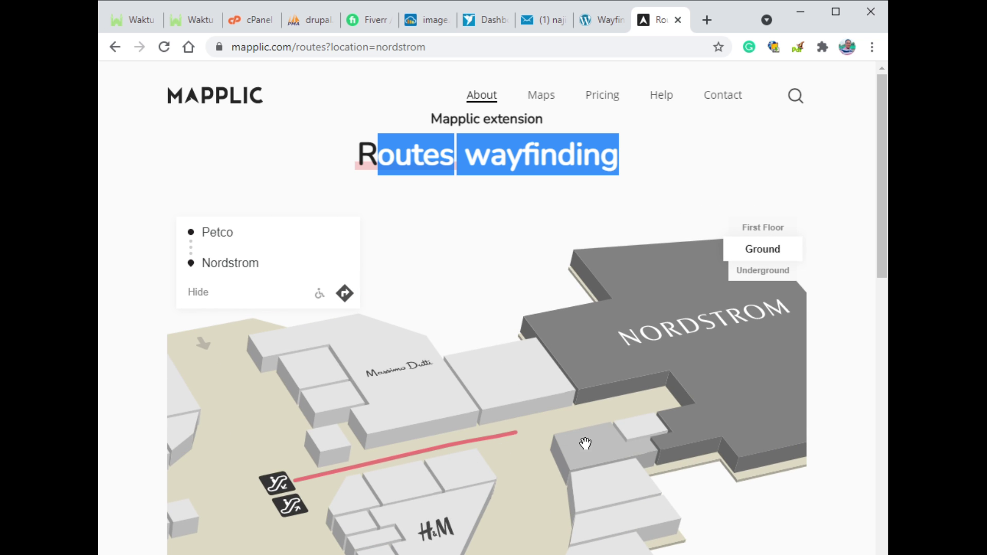
- Return to the wayfinding.ezkiosk.io page and set Ahh Yum on the ground floor as the route's start
{"action": "left_click", "coordinate": [608, 19]}
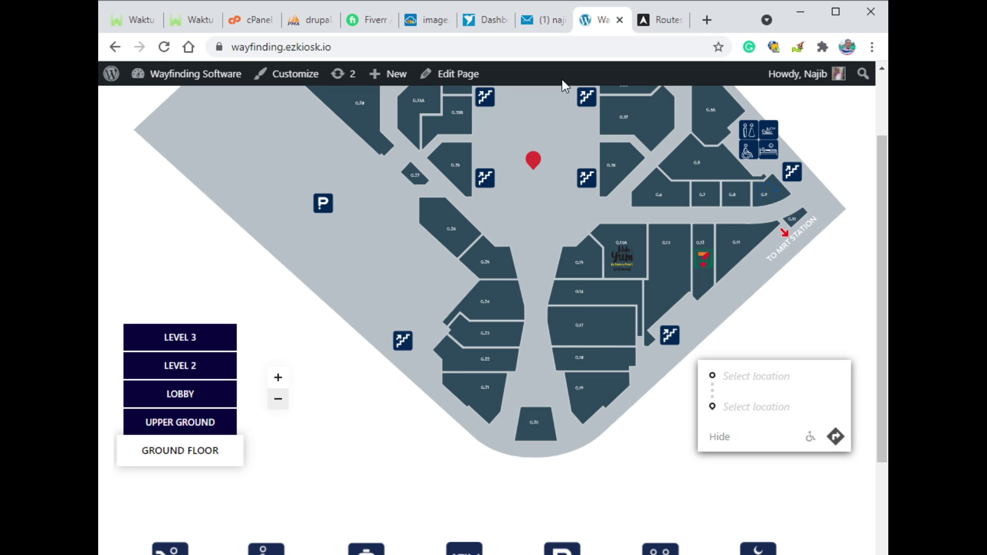
{"action": "left_click_drag", "start_coordinate": [556, 306], "coordinate": [427, 388]}
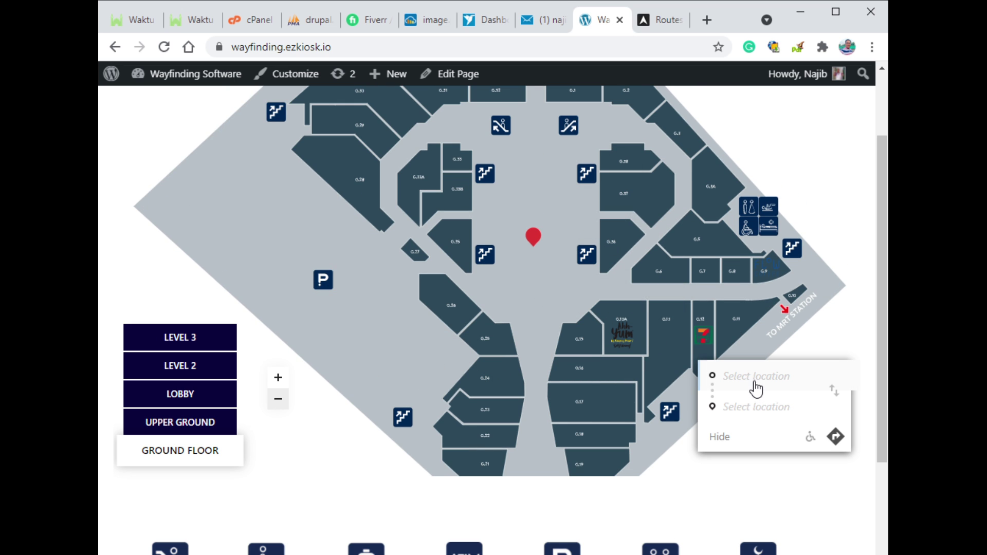
{"action": "left_click", "coordinate": [622, 337]}
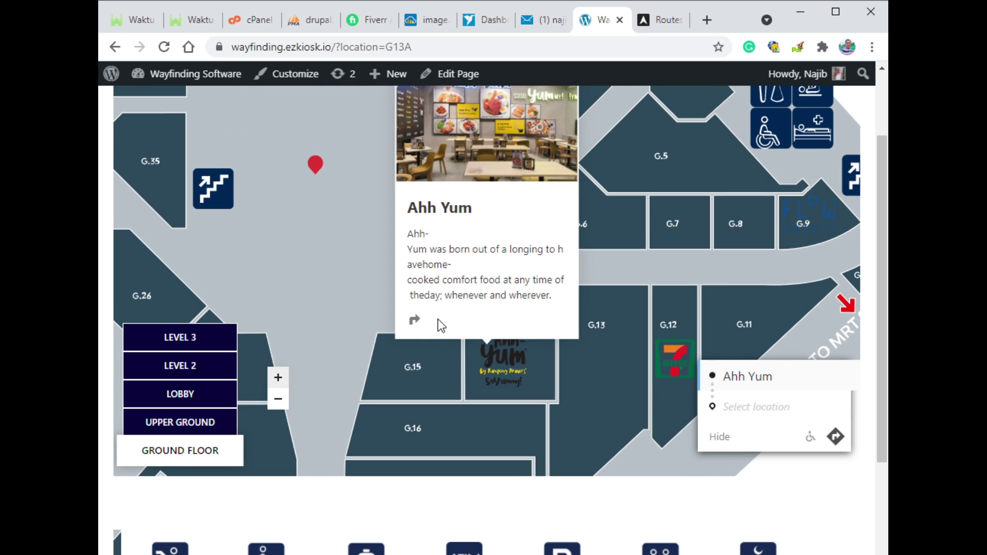
{"action": "left_click", "coordinate": [415, 321]}
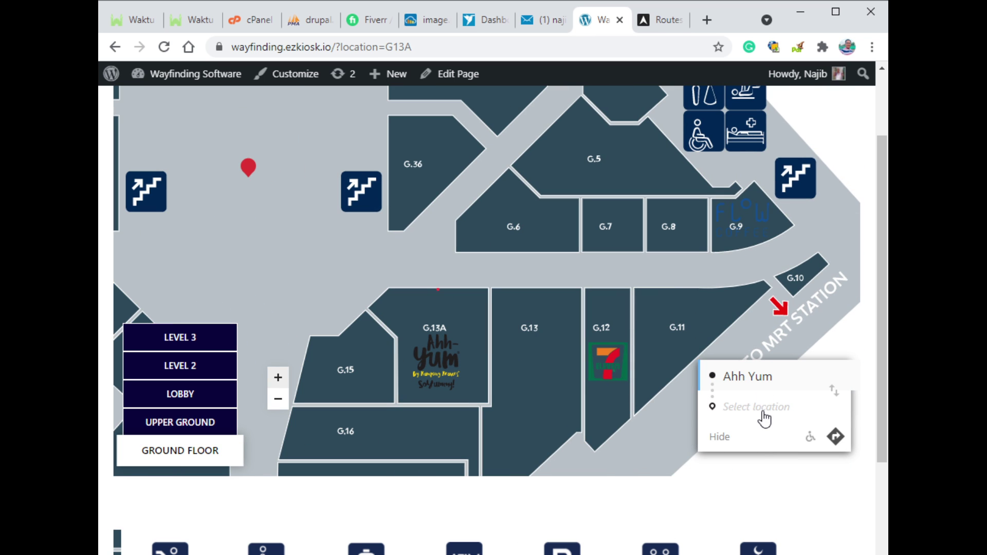
- Set 7 Eleven as the destination and display the route from Ahh Yum
{"action": "left_click", "coordinate": [612, 361]}
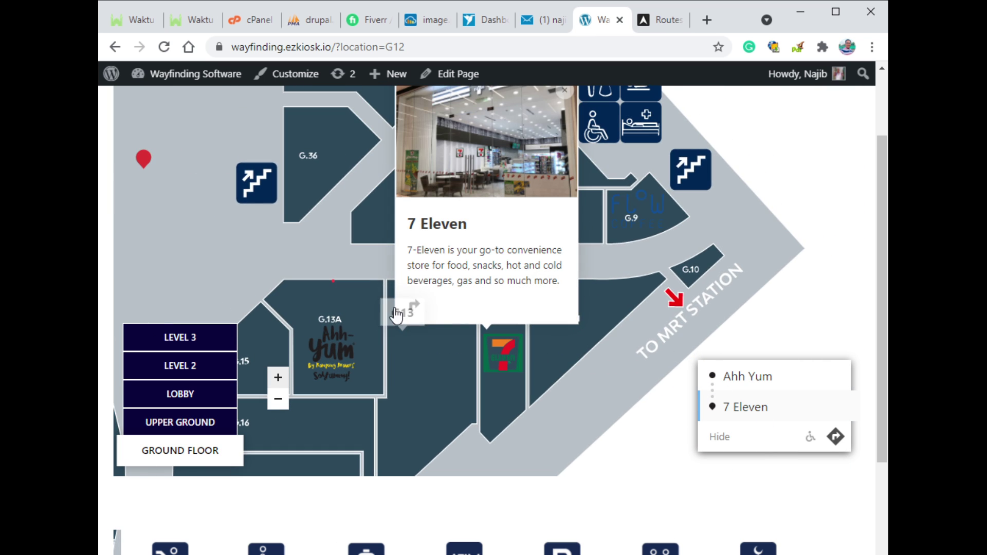
{"action": "left_click", "coordinate": [418, 309]}
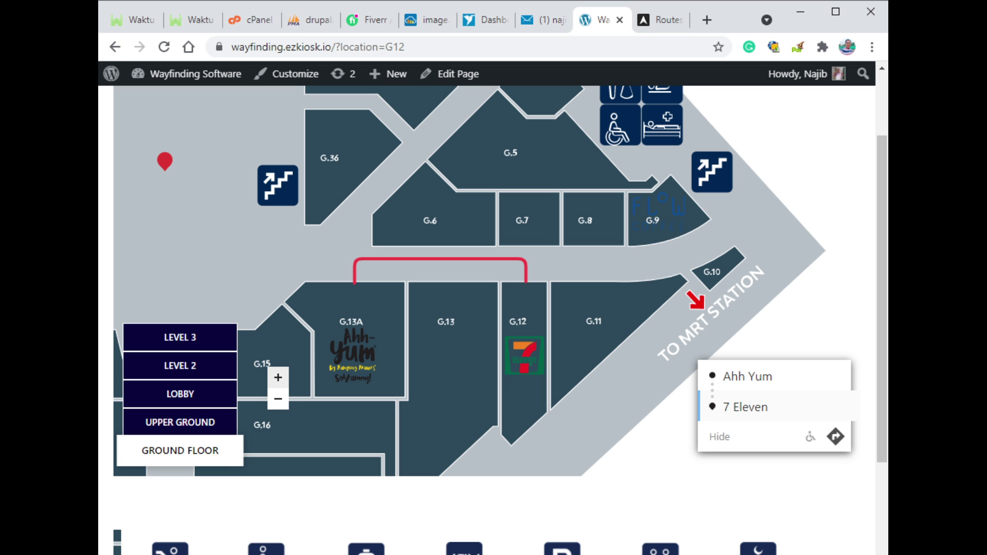
- Clear Ahh Yum and 7 Eleven from the route's start and destination
{"action": "left_click_drag", "start_coordinate": [877, 192], "coordinate": [878, 131]}
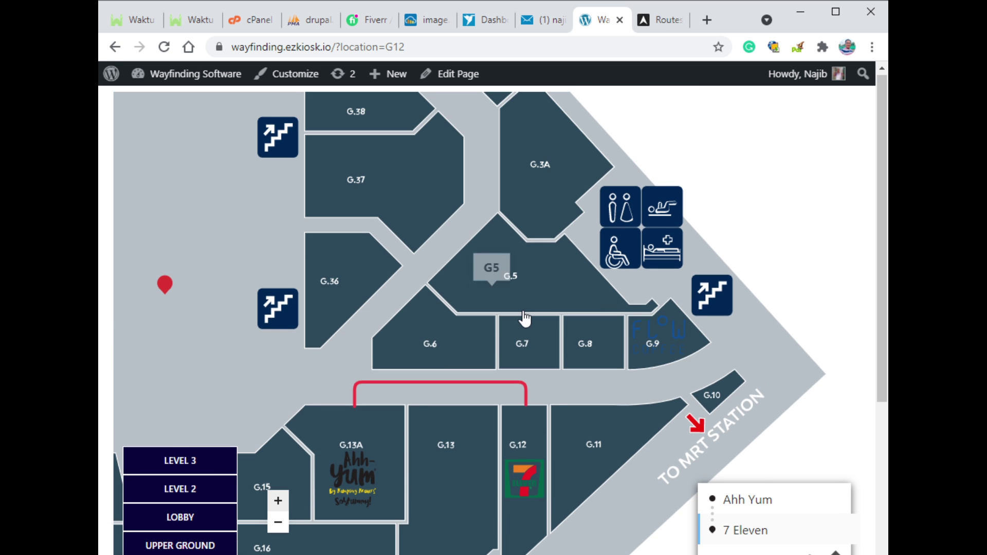
{"action": "scroll", "coordinate": [524, 319], "scroll_direction": "down", "scroll_amount": 5}
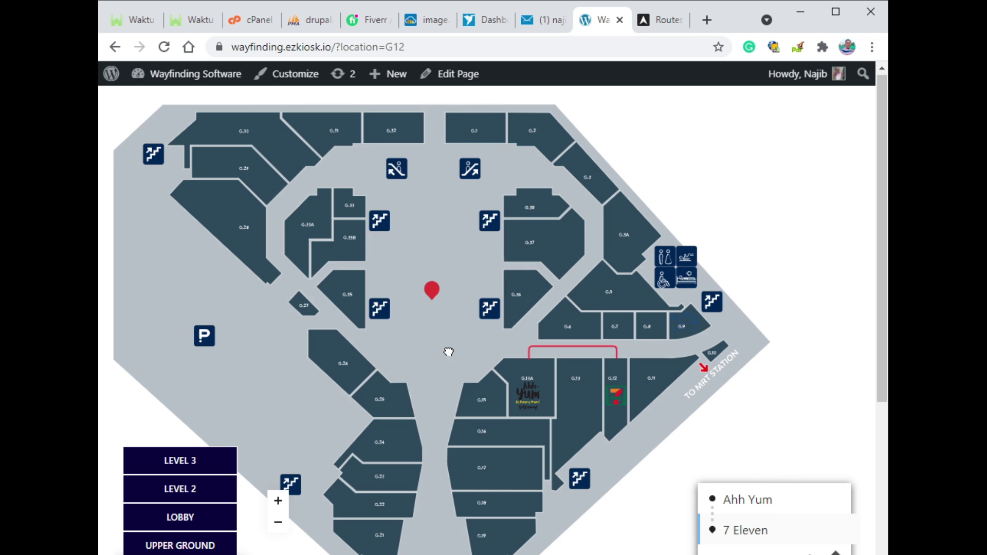
{"action": "left_click_drag", "start_coordinate": [447, 348], "coordinate": [491, 386]}
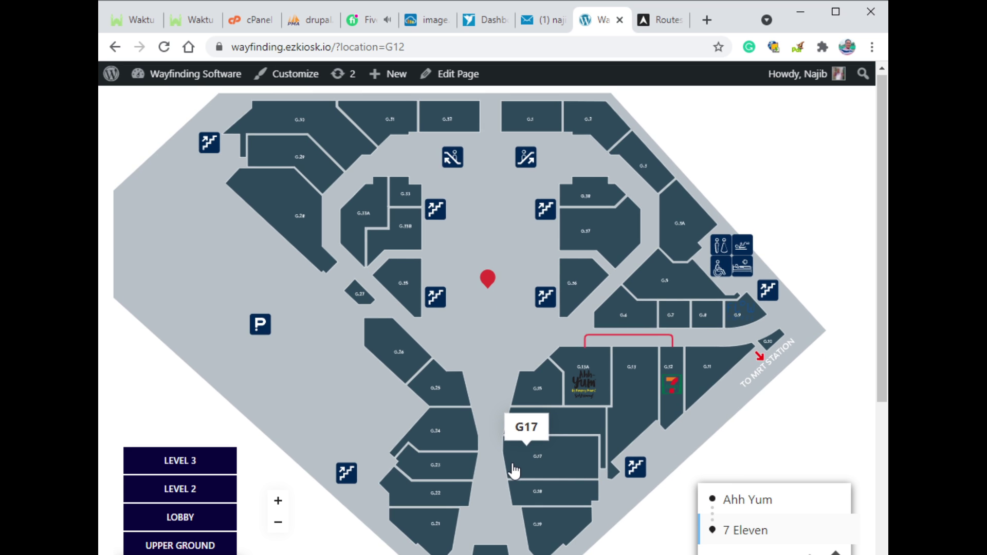
{"action": "left_click_drag", "start_coordinate": [880, 116], "coordinate": [880, 120]}
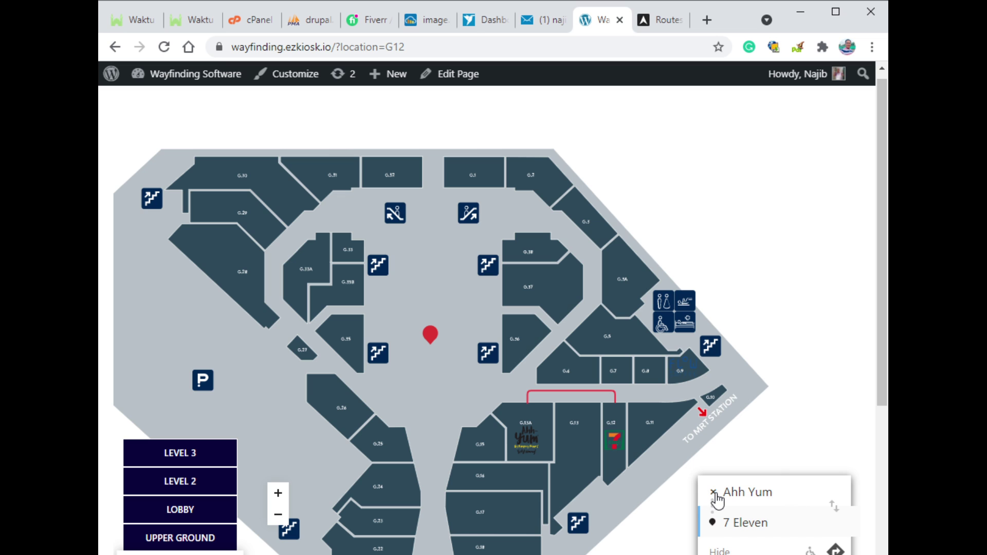
{"action": "left_click", "coordinate": [713, 492]}
{"action": "mouse_move", "coordinate": [798, 534]}
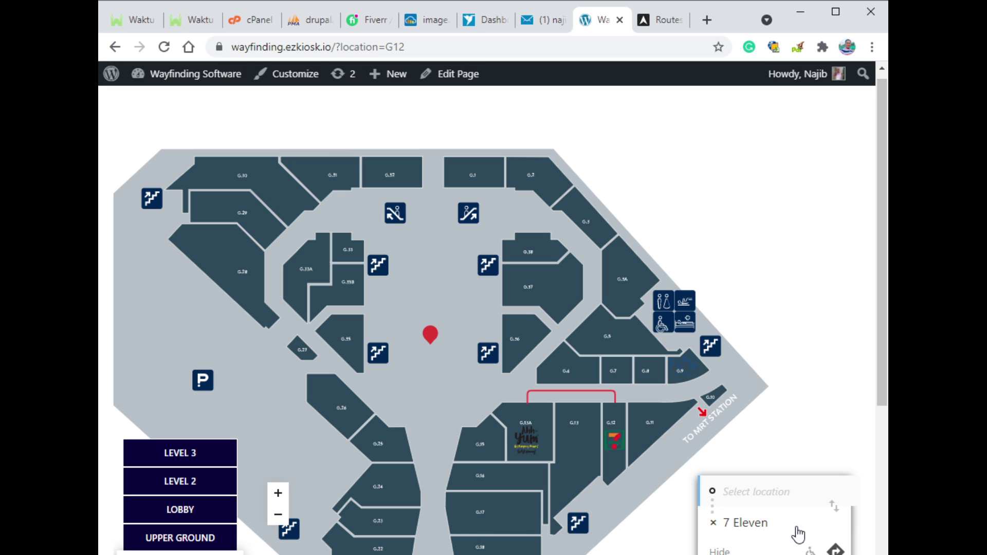
{"action": "left_click", "coordinate": [714, 523]}
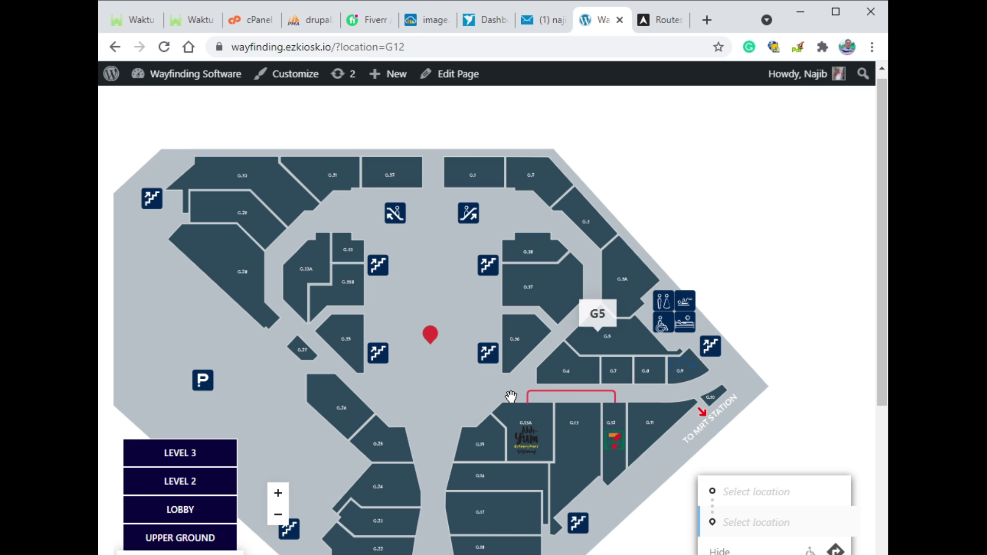
- Open the Wayfinding Software site's dashboard in a new tab
{"action": "mouse_move", "coordinate": [218, 82]}
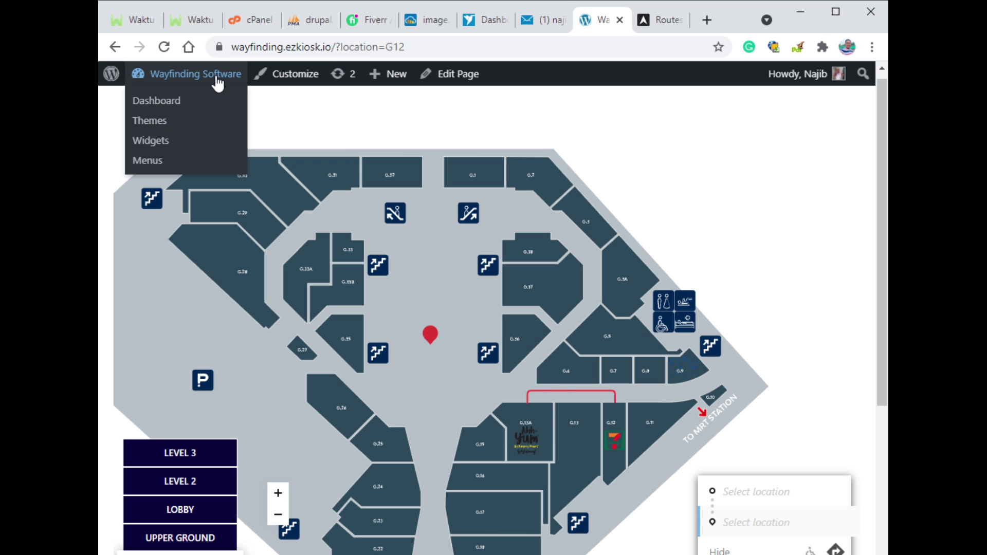
{"action": "middle_click", "coordinate": [163, 101]}
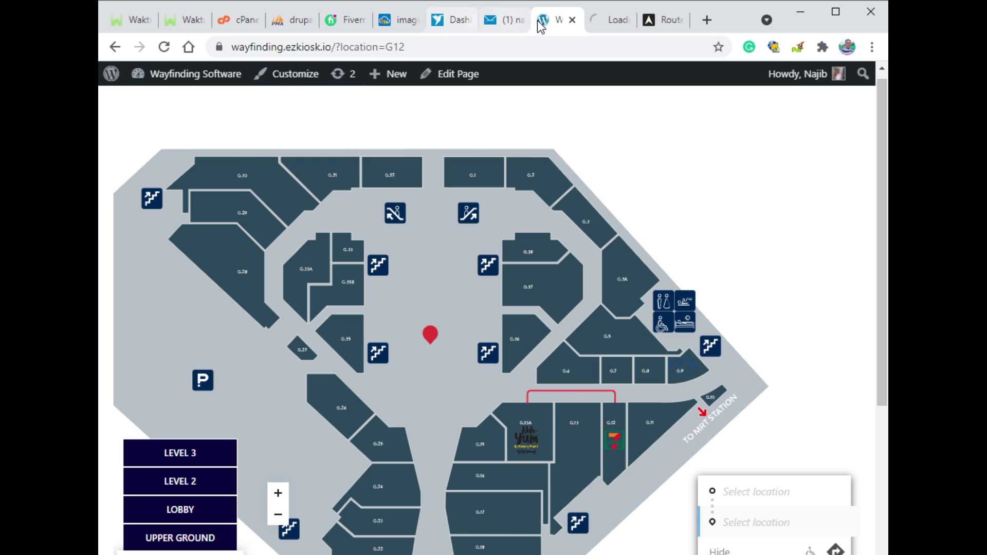
- Switch to the site's dashboard and open the Menara 106 map for editing
{"action": "left_click", "coordinate": [604, 20]}
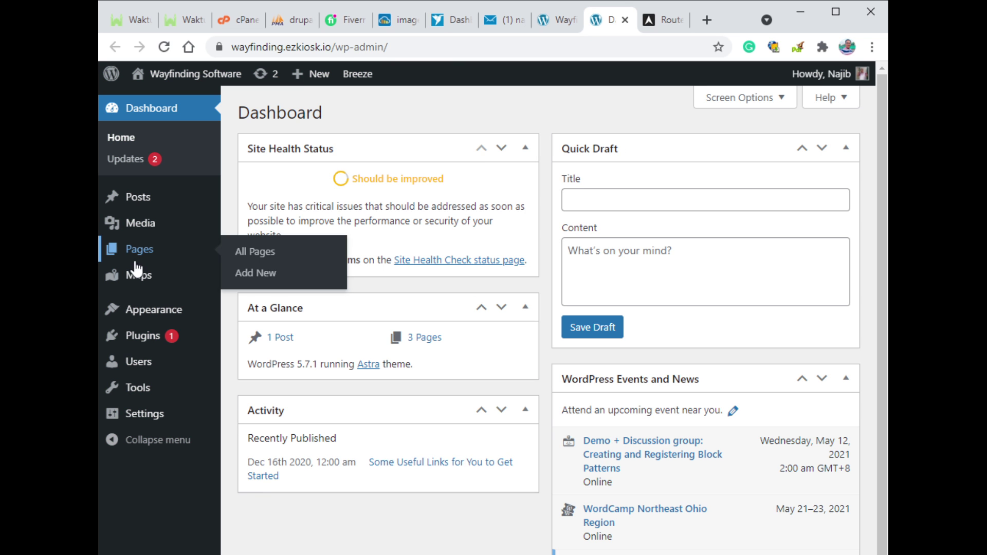
{"action": "left_click", "coordinate": [131, 277]}
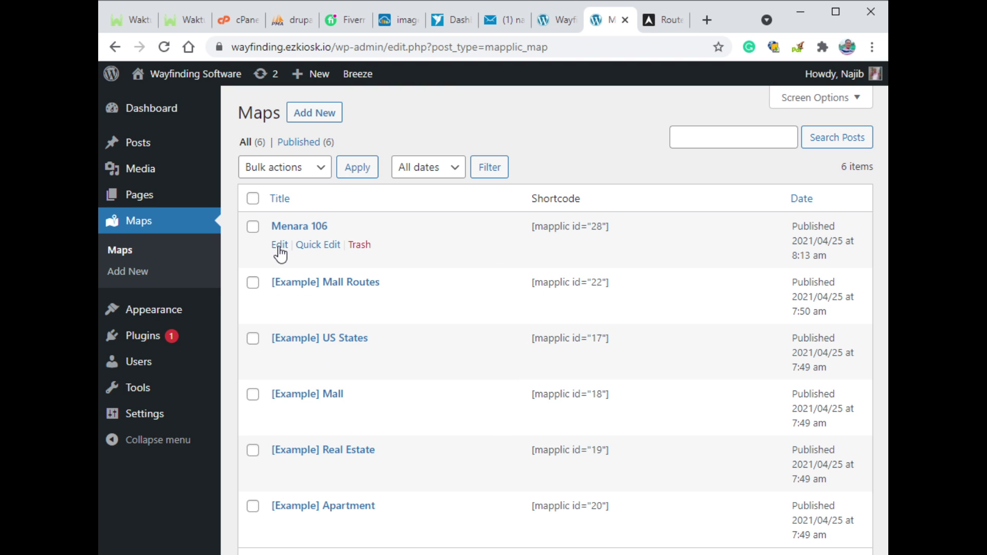
{"action": "left_click", "coordinate": [278, 247]}
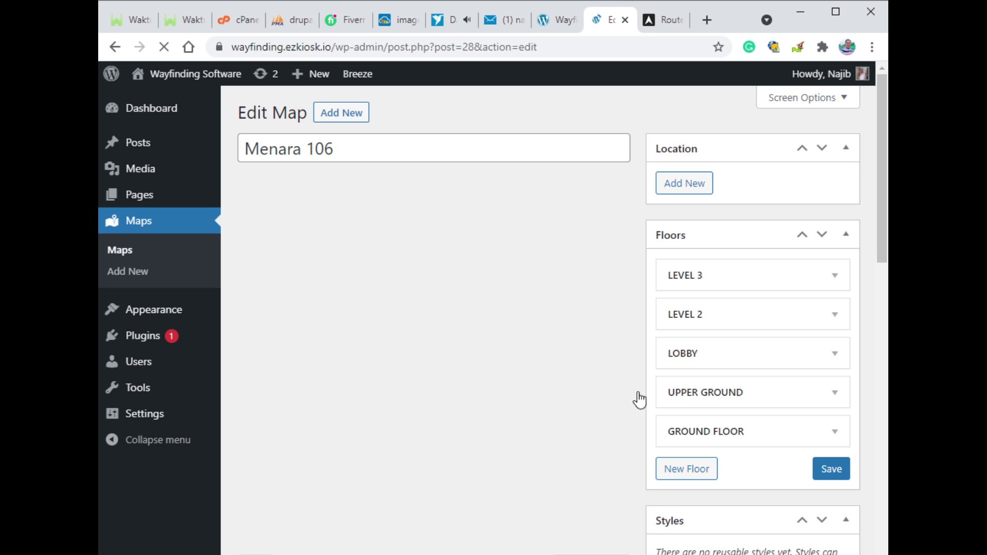
- Examine the Fixed starting location ID setting under the map's Routes wayfinding options
{"action": "left_click_drag", "start_coordinate": [881, 196], "coordinate": [881, 554]}
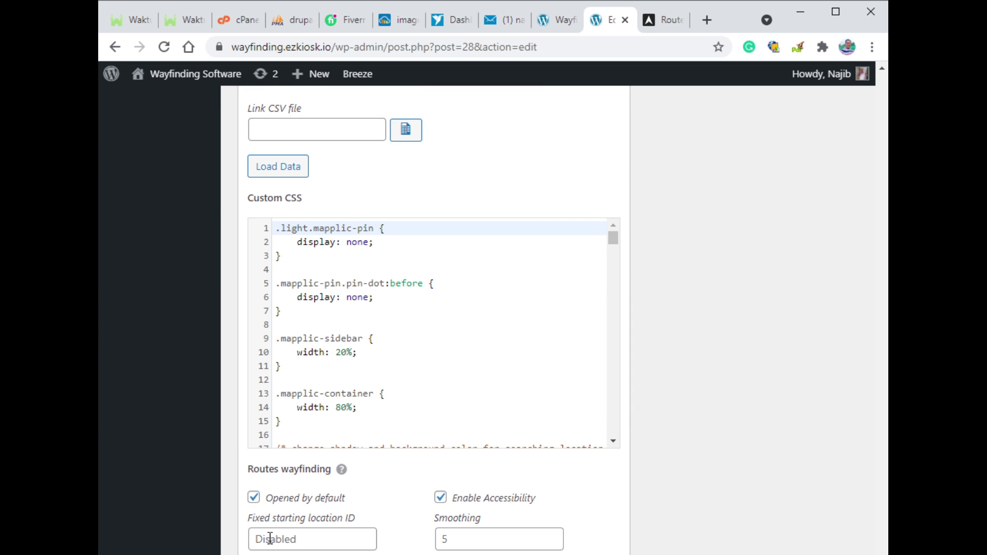
{"action": "left_click", "coordinate": [315, 540]}
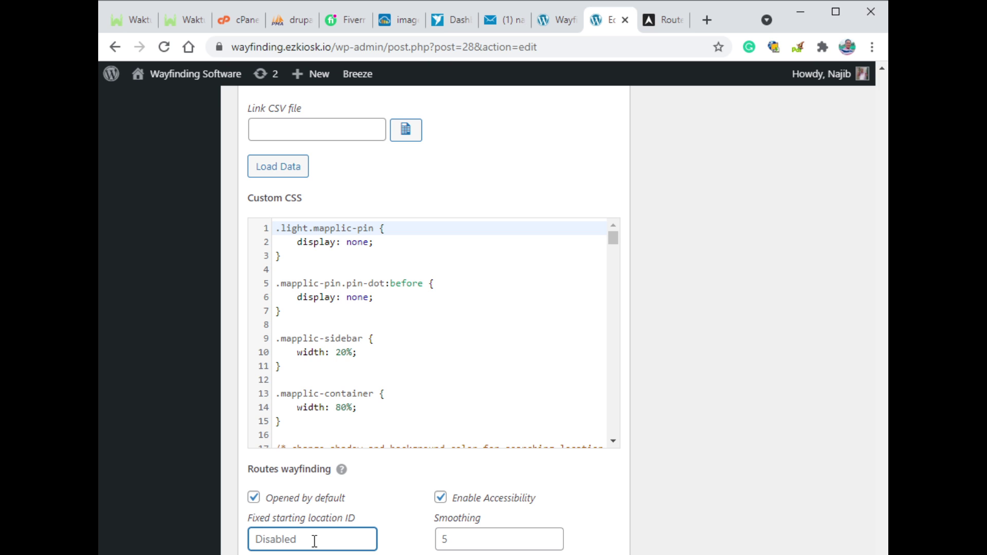
{"action": "left_click", "coordinate": [697, 360]}
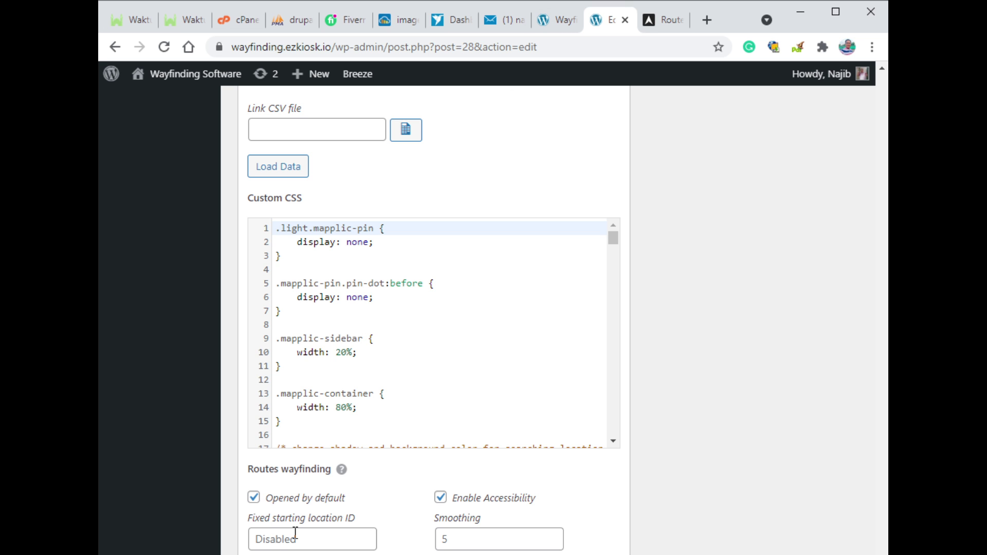
{"action": "left_click_drag", "start_coordinate": [307, 525], "coordinate": [360, 525]}
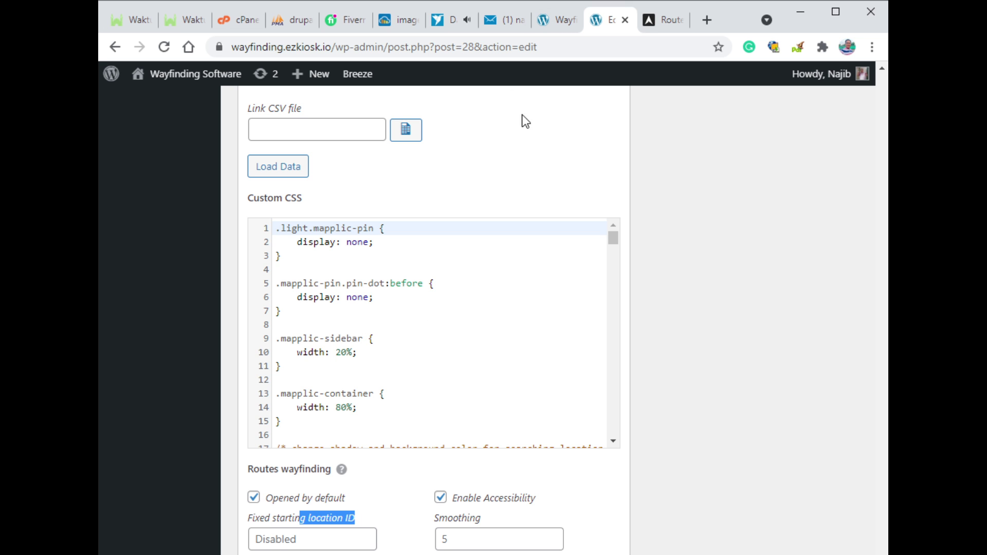
- Return to the live wayfinding map and choose Ahh Yum as the route's start to check its location ID
{"action": "left_click", "coordinate": [560, 20]}
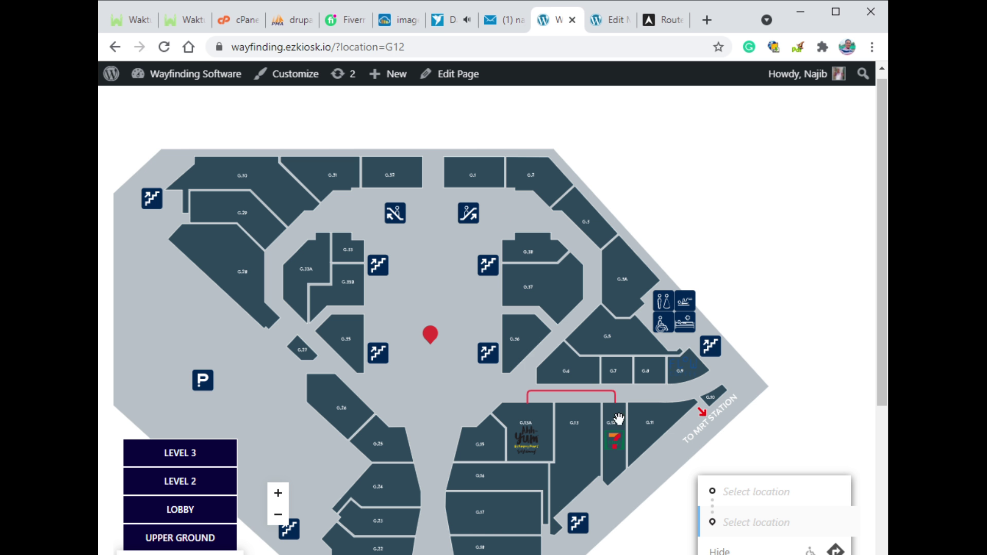
{"action": "left_click", "coordinate": [764, 495]}
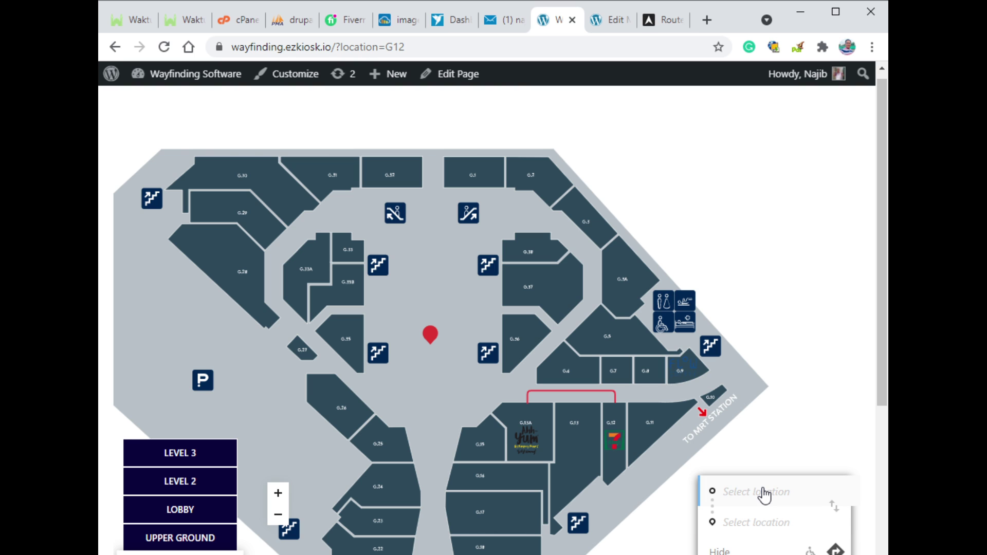
{"action": "left_click", "coordinate": [540, 440]}
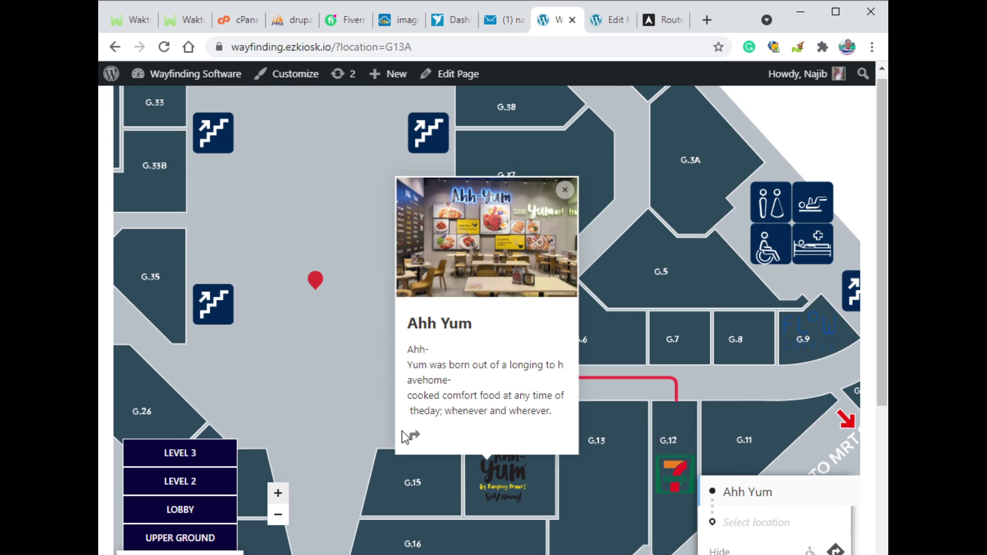
{"action": "left_click", "coordinate": [414, 437]}
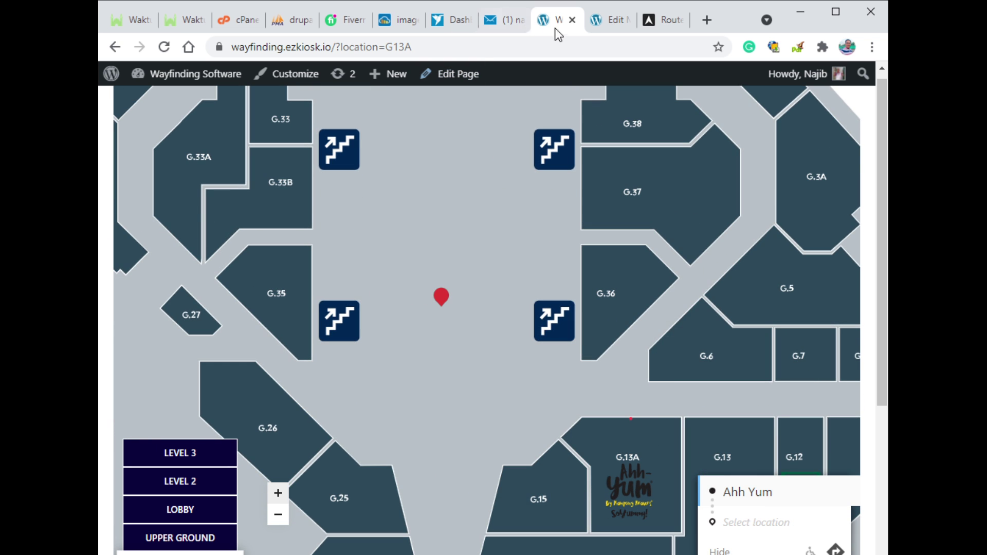
- Set the Menara 106 map's fixed starting location ID to G13A
{"action": "left_click", "coordinate": [599, 25]}
{"action": "left_click", "coordinate": [320, 530]}
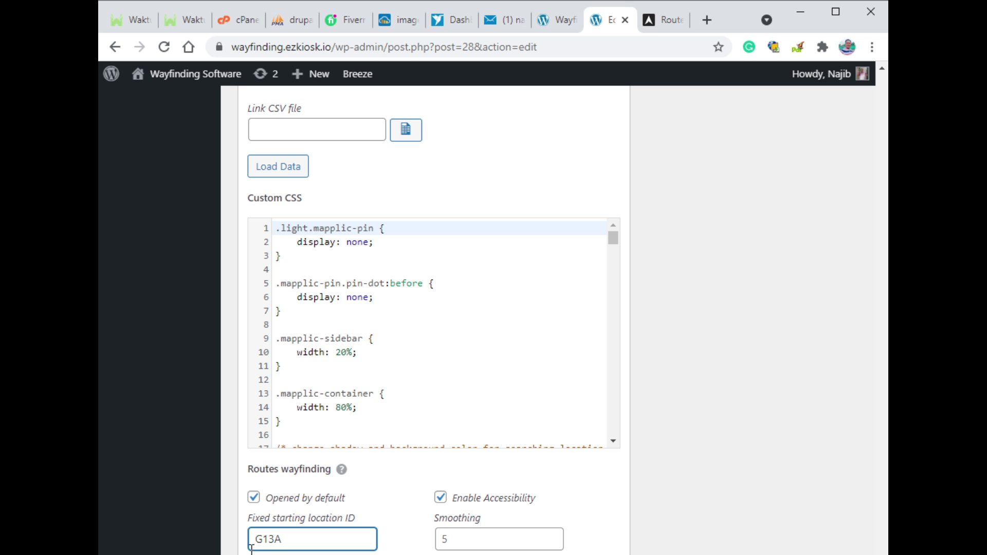
{"action": "left_click", "coordinate": [674, 455]}
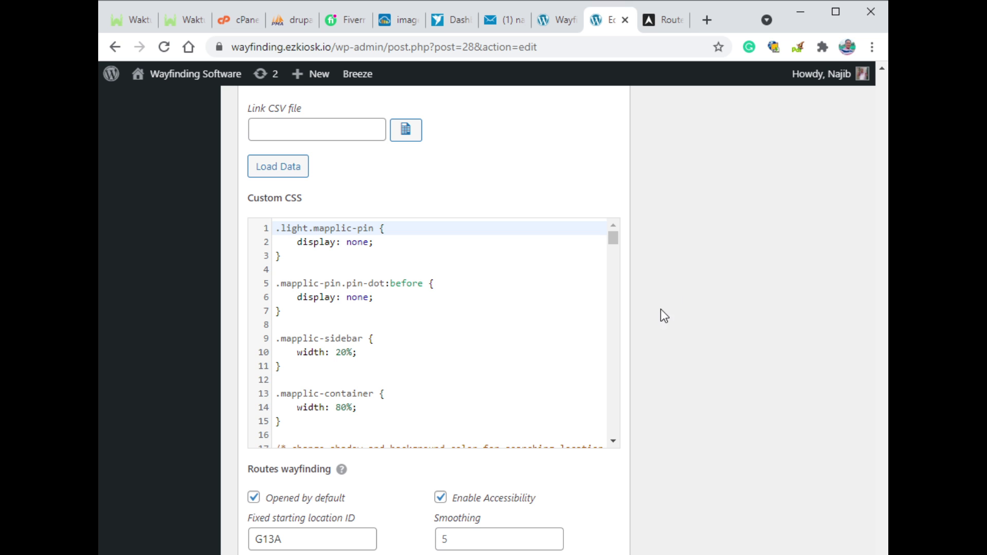
- Select the Ahh Yum unit on the editor's map and check its unique ID
{"action": "scroll", "coordinate": [707, 288], "scroll_direction": "down", "scroll_amount": 15}
{"action": "scroll", "coordinate": [707, 289], "scroll_direction": "up", "scroll_amount": 8}
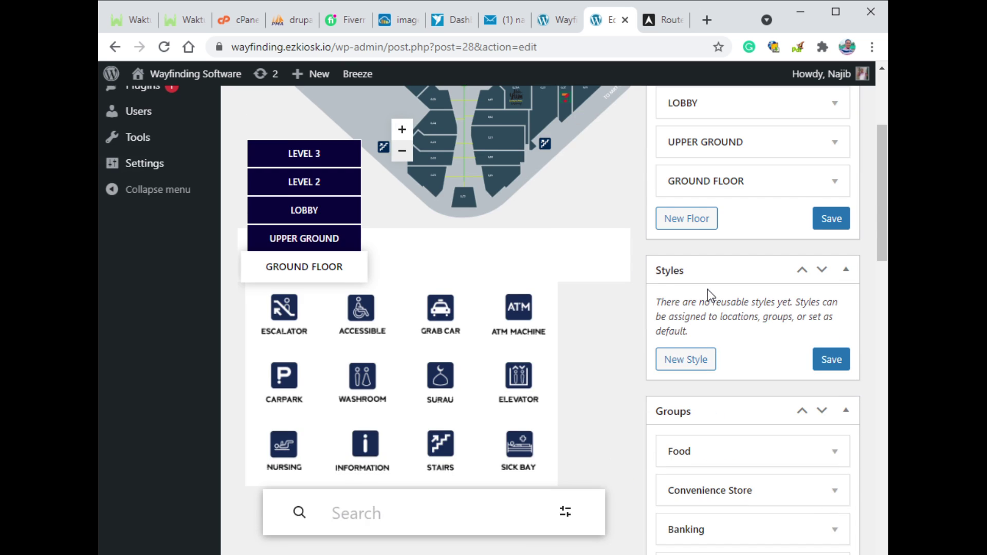
{"action": "left_click", "coordinate": [514, 354]}
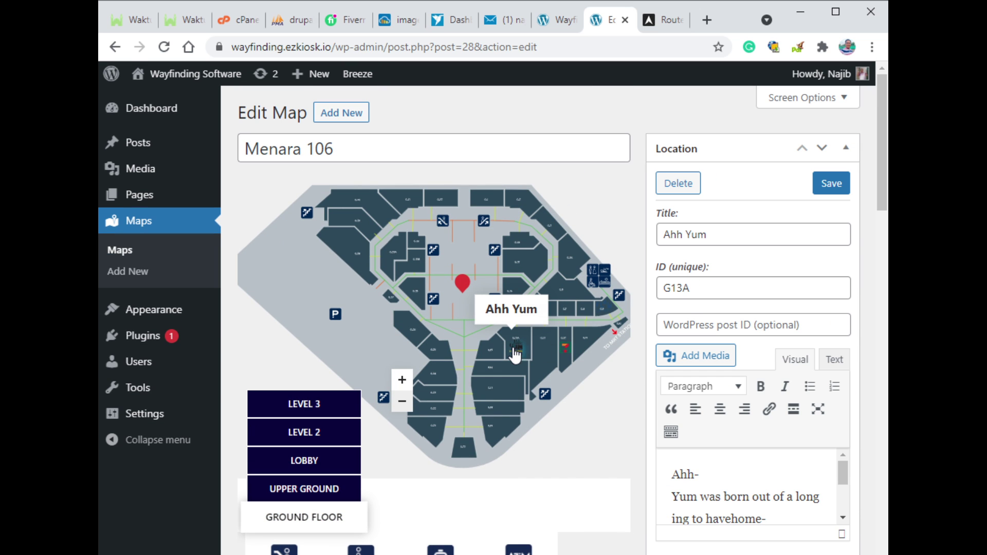
{"action": "left_click", "coordinate": [700, 287]}
{"action": "left_click_drag", "start_coordinate": [700, 287], "coordinate": [661, 286]}
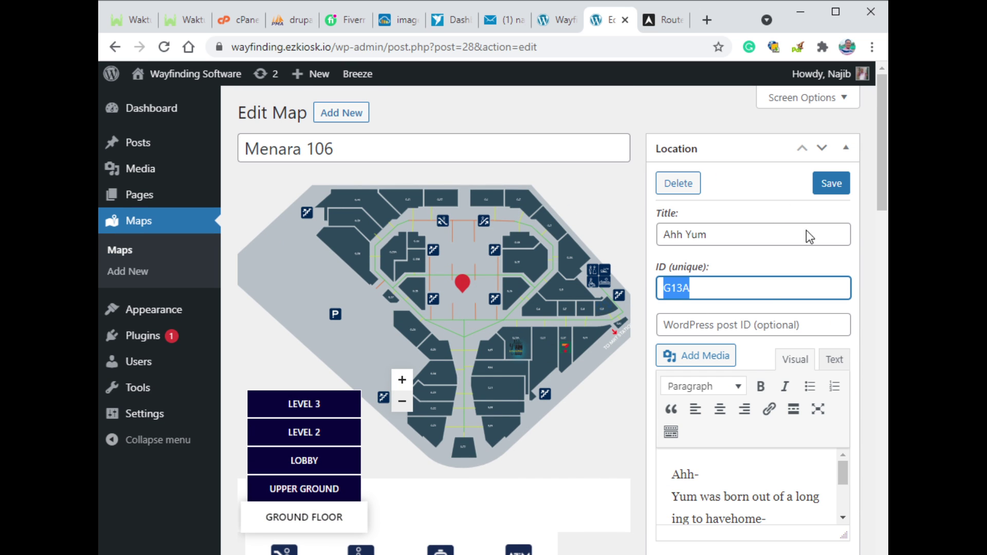
- Update the Menara 106 map and purge the site's Breeze cache
{"action": "scroll", "coordinate": [876, 206], "scroll_direction": "down", "scroll_amount": 10}
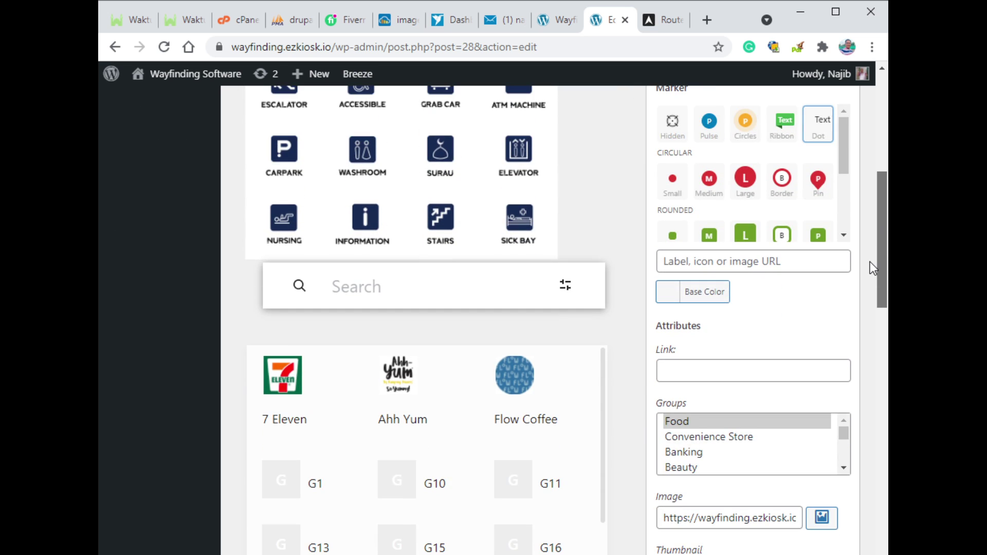
{"action": "scroll", "coordinate": [868, 282], "scroll_direction": "down", "scroll_amount": 8}
{"action": "left_click", "coordinate": [569, 336]}
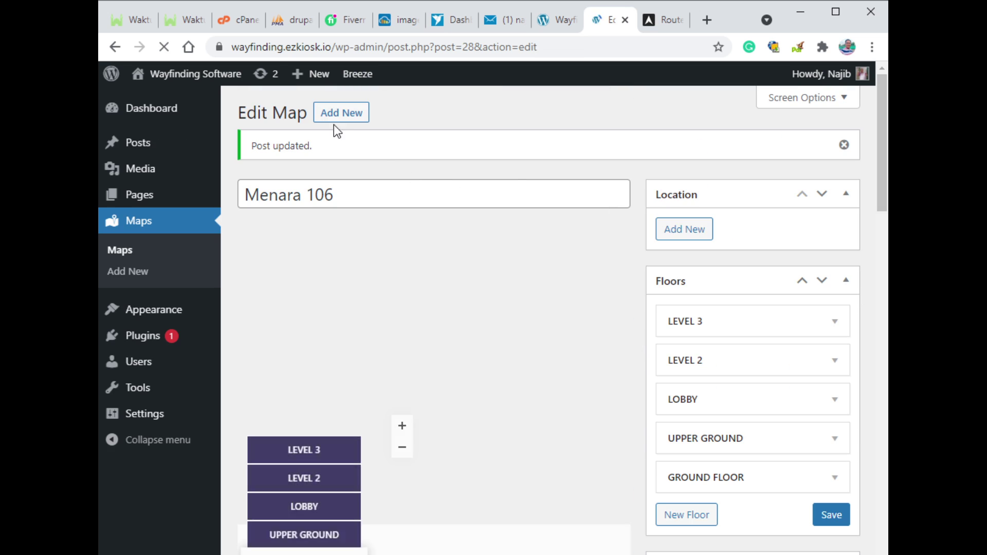
{"action": "mouse_move", "coordinate": [366, 75]}
{"action": "left_click", "coordinate": [356, 103]}
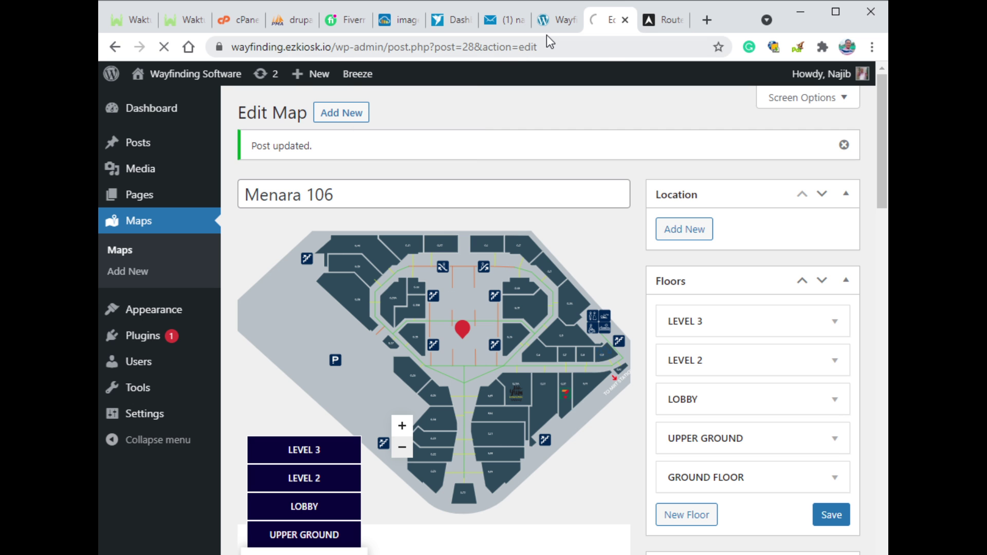
- Return to the live map, close the Ahh Yum details and try to change the route's preset start
{"action": "left_click", "coordinate": [555, 20]}
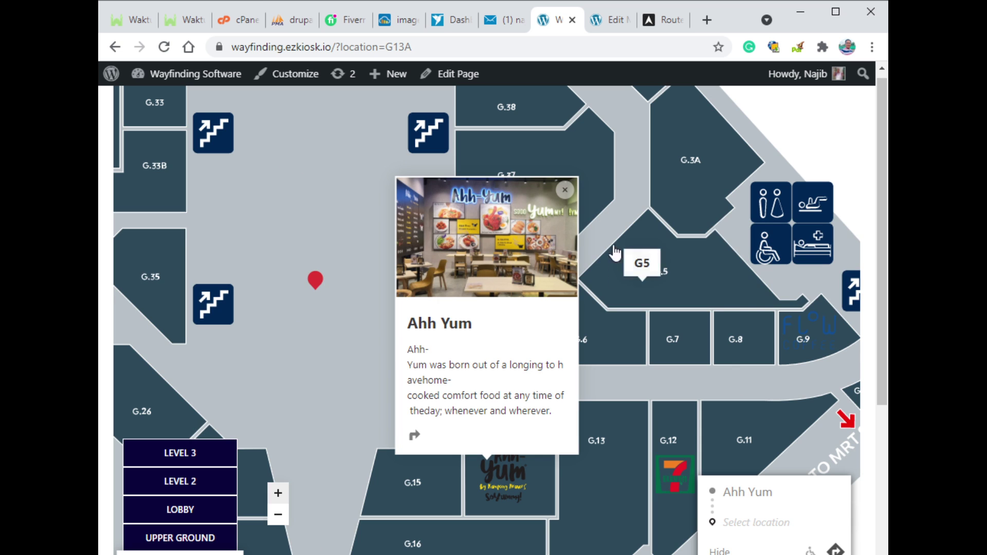
{"action": "left_click", "coordinate": [564, 193]}
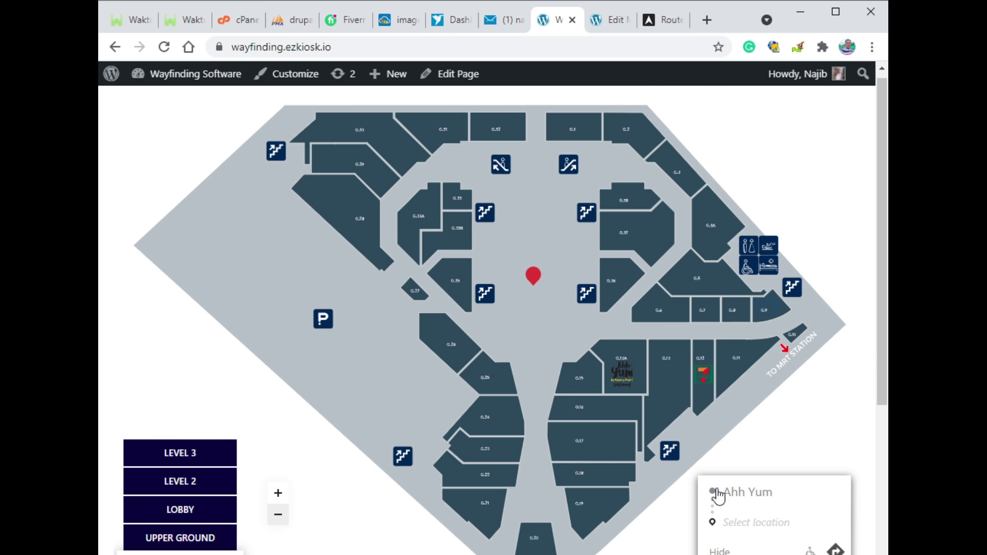
{"action": "double_click", "coordinate": [752, 496]}
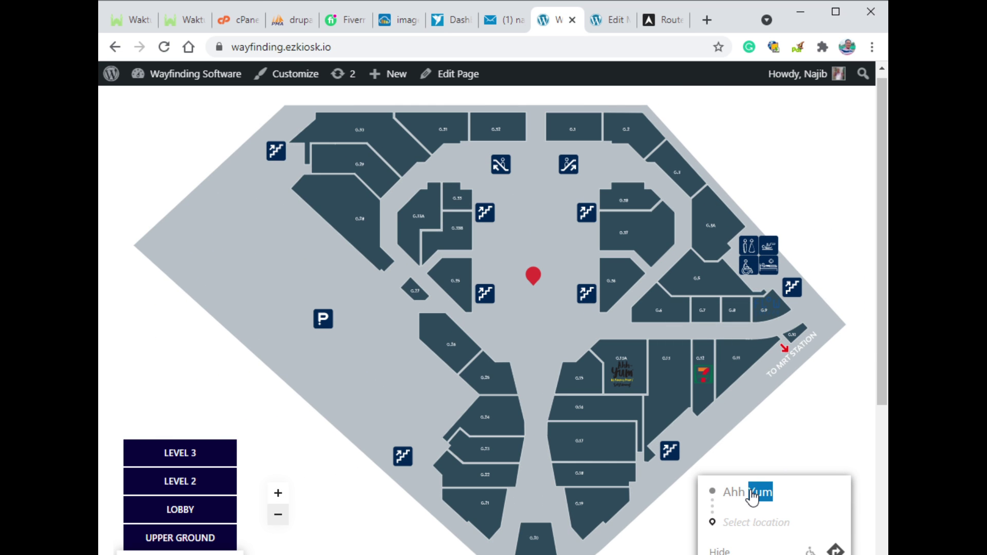
{"action": "left_click", "coordinate": [791, 494]}
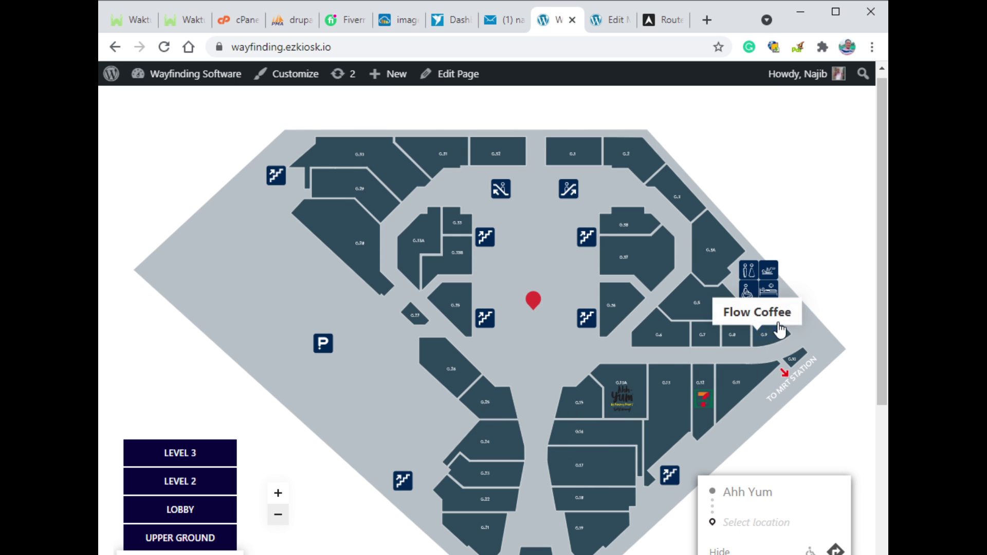
- Set Flow Coffee as the destination and view the route from Ahh Yum
{"action": "left_click", "coordinate": [771, 340]}
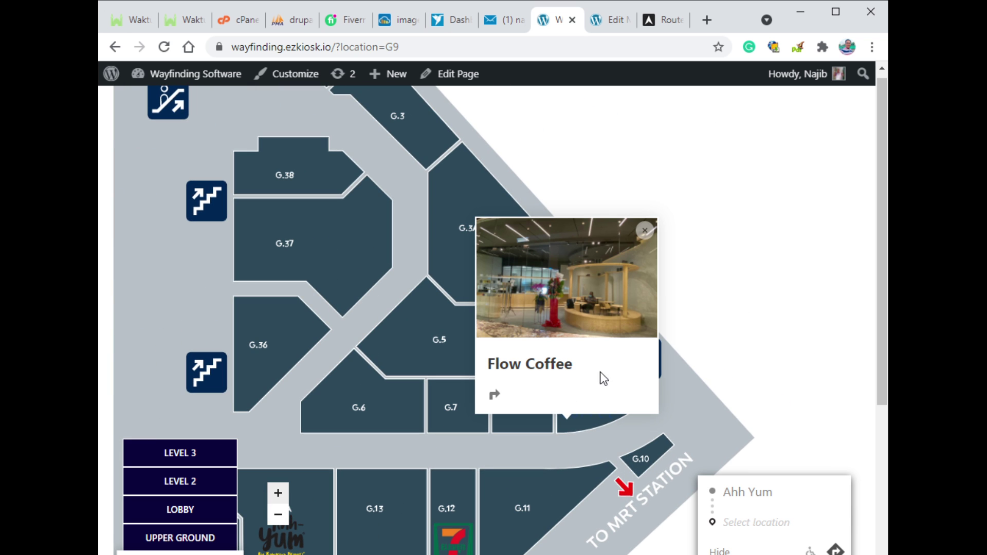
{"action": "left_click", "coordinate": [495, 397]}
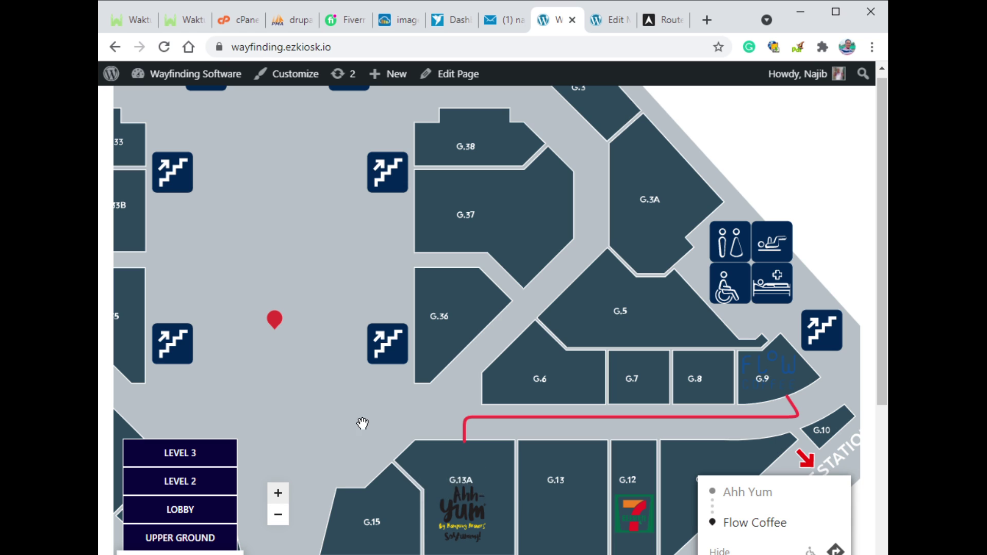
{"action": "scroll", "coordinate": [364, 425], "scroll_direction": "down", "scroll_amount": 1}
{"action": "left_click_drag", "start_coordinate": [342, 410], "coordinate": [503, 327]}
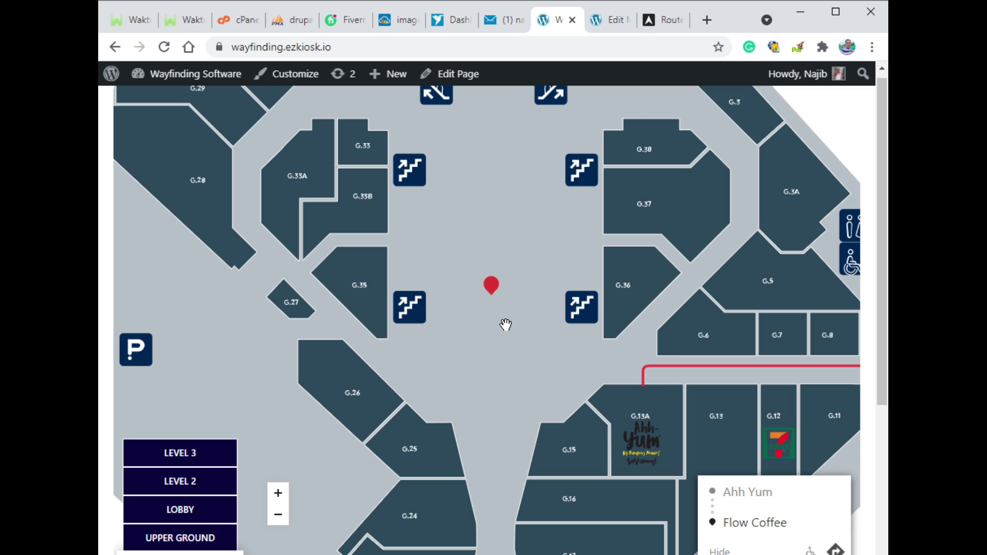
{"action": "left_click_drag", "start_coordinate": [582, 516], "coordinate": [502, 507]}
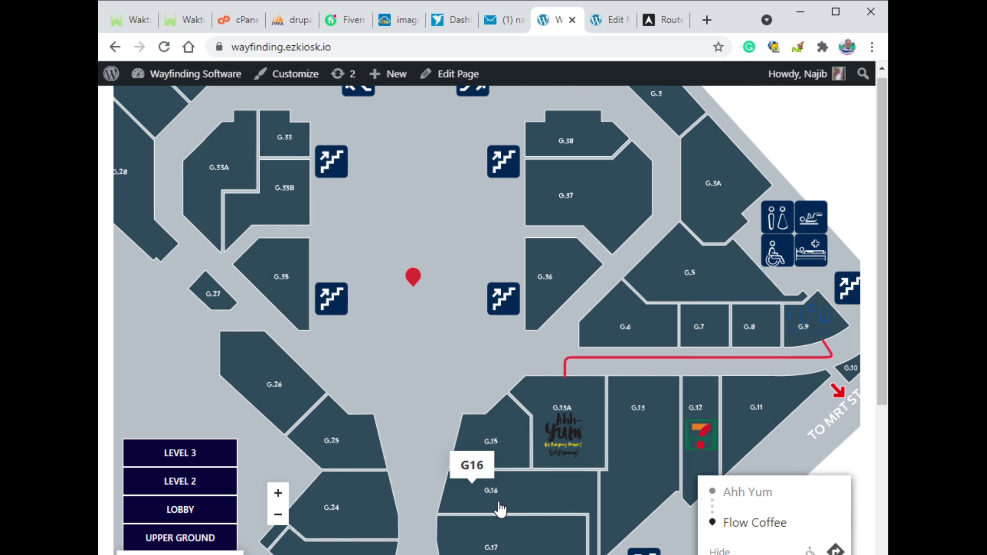
- Change the destination to Urban Medic at G.33 and view the full route from Ahh Yum
{"action": "left_click", "coordinate": [284, 151]}
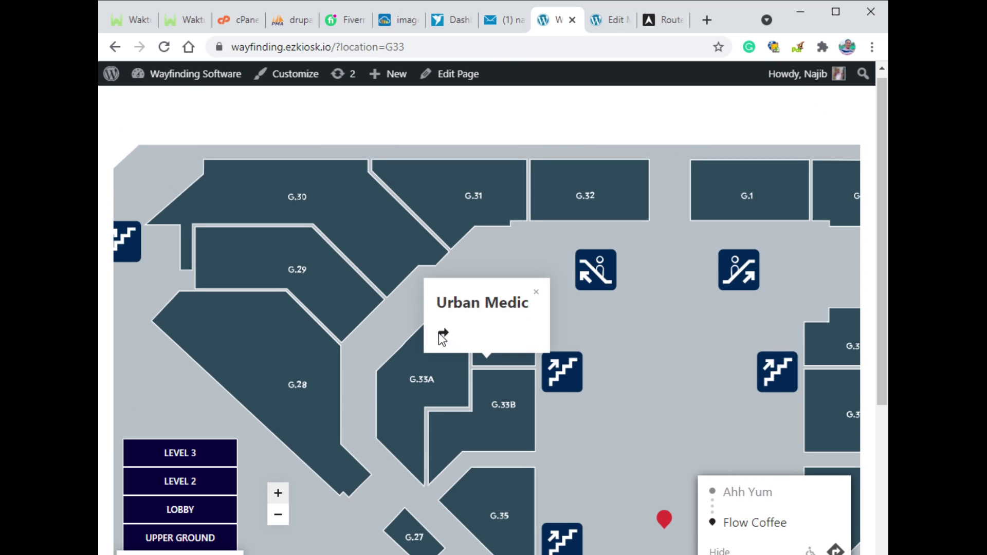
{"action": "left_click", "coordinate": [437, 335]}
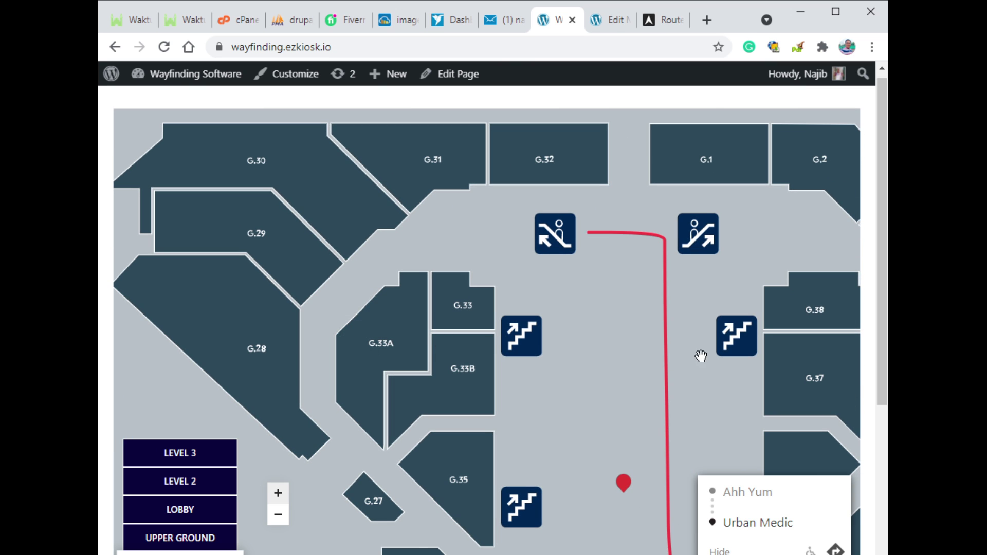
{"action": "left_click_drag", "start_coordinate": [595, 369], "coordinate": [498, 368]}
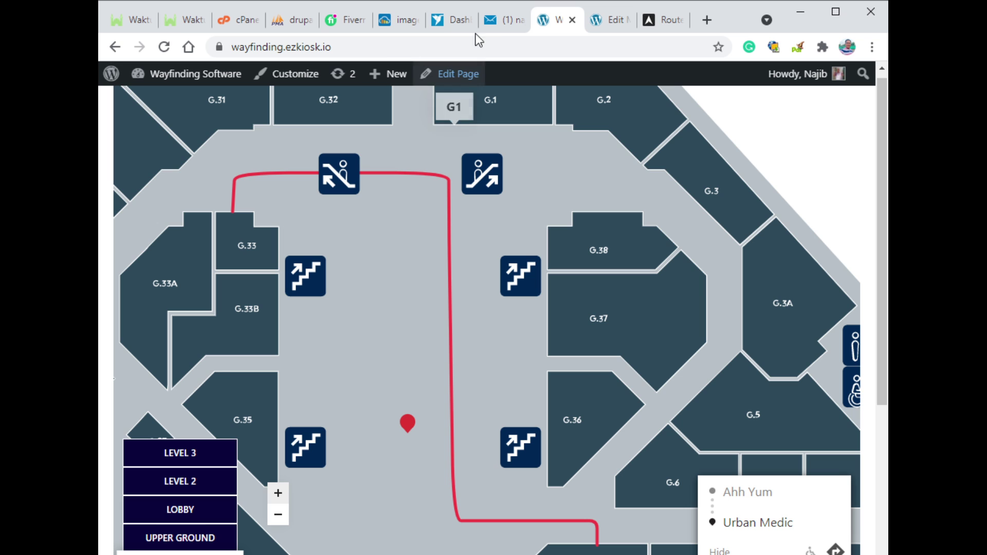
- Return to the Menara 106 map editor and review its settings, groups and map title
{"action": "left_click", "coordinate": [605, 26]}
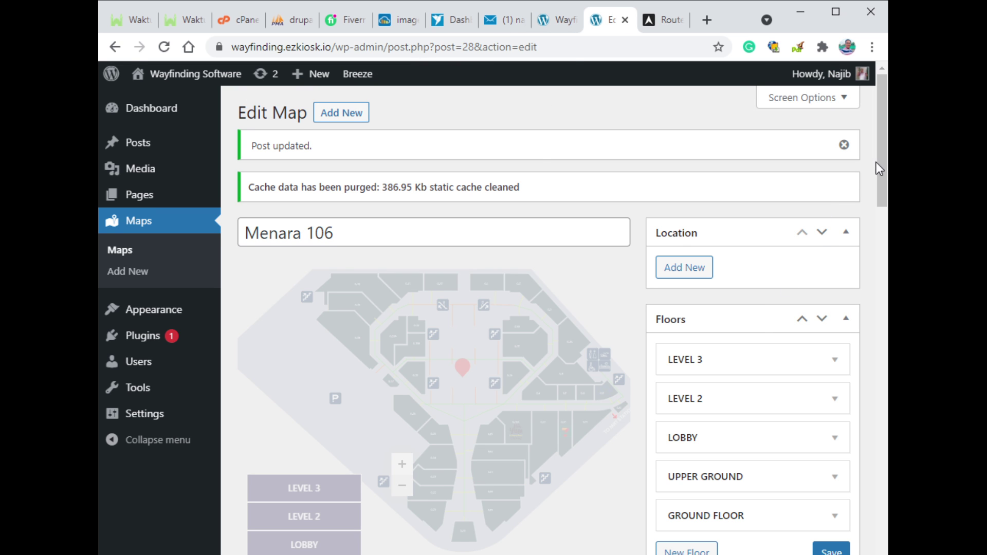
{"action": "left_click_drag", "start_coordinate": [876, 162], "coordinate": [857, 554]}
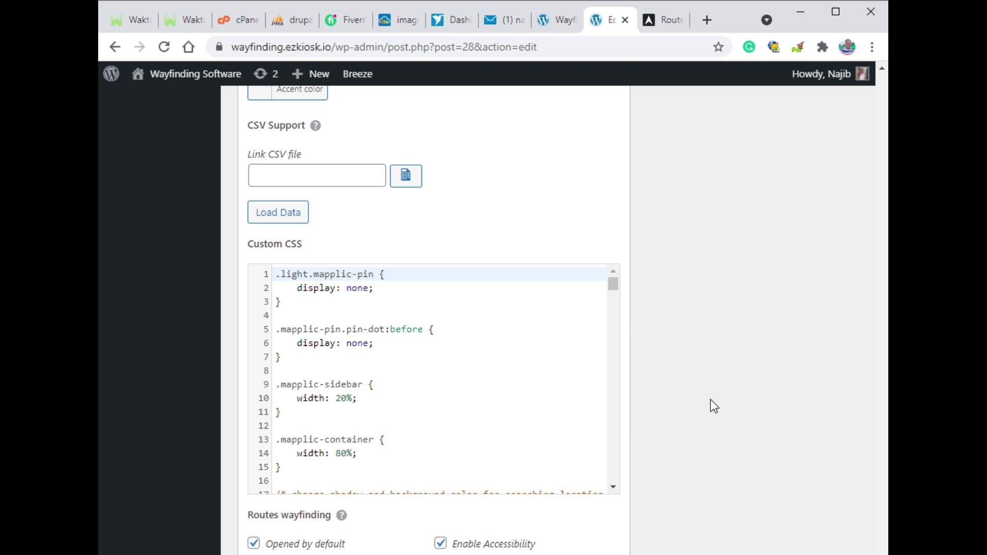
{"action": "scroll", "coordinate": [710, 400], "scroll_direction": "up", "scroll_amount": 8}
{"action": "scroll", "coordinate": [710, 400], "scroll_direction": "down", "scroll_amount": 8}
{"action": "scroll", "coordinate": [710, 400], "scroll_direction": "up", "scroll_amount": 20}
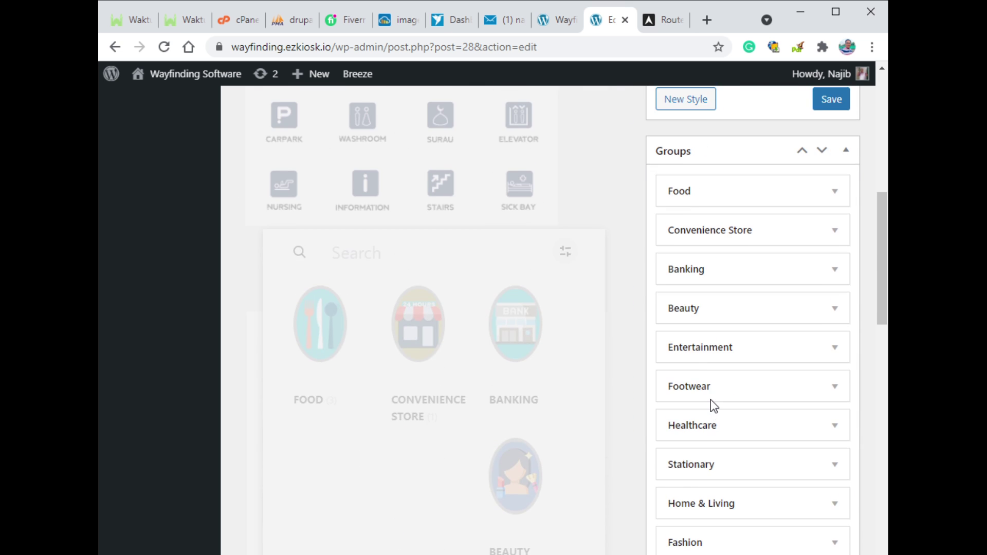
{"action": "scroll", "coordinate": [711, 399], "scroll_direction": "up", "scroll_amount": 10}
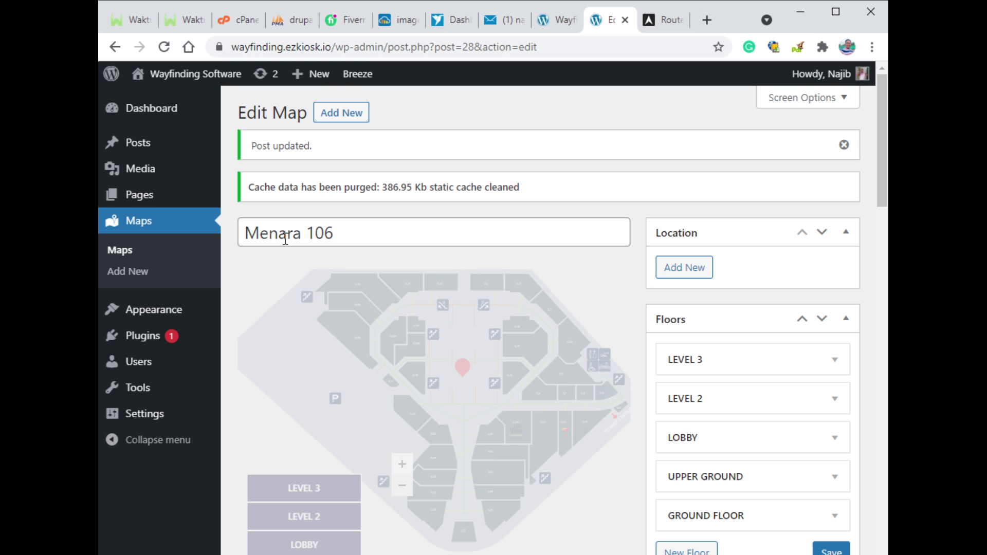
{"action": "left_click_drag", "start_coordinate": [250, 228], "coordinate": [367, 228]}
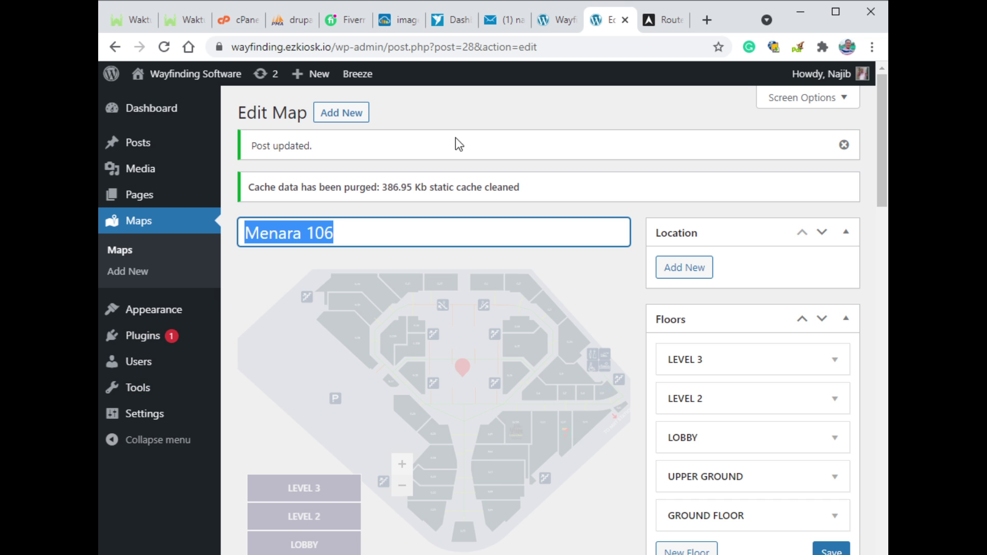
- Return to the live map, open the red pin's My Location details and copy the page address with location=mylocation
{"action": "left_click", "coordinate": [561, 26]}
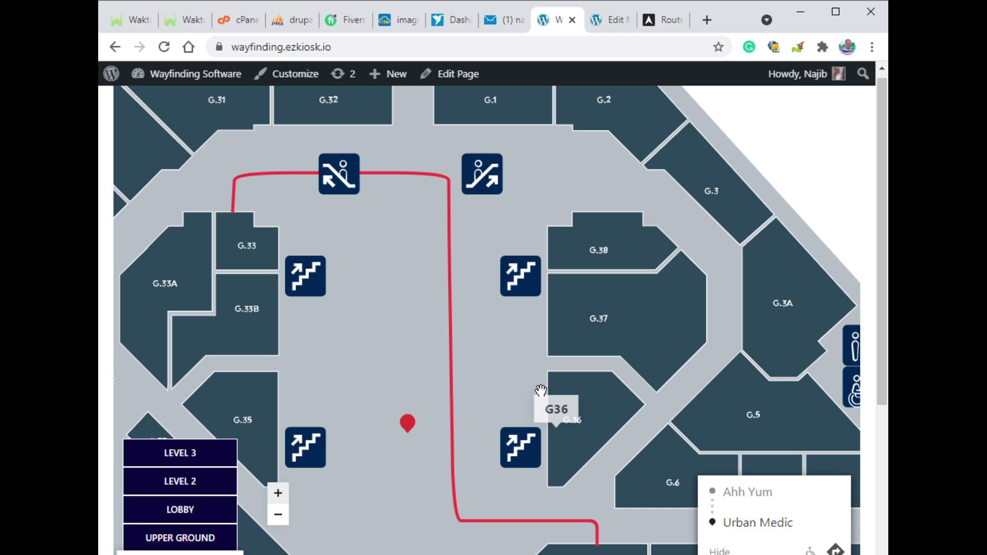
{"action": "left_click_drag", "start_coordinate": [539, 392], "coordinate": [635, 279]}
{"action": "left_click", "coordinate": [534, 311]}
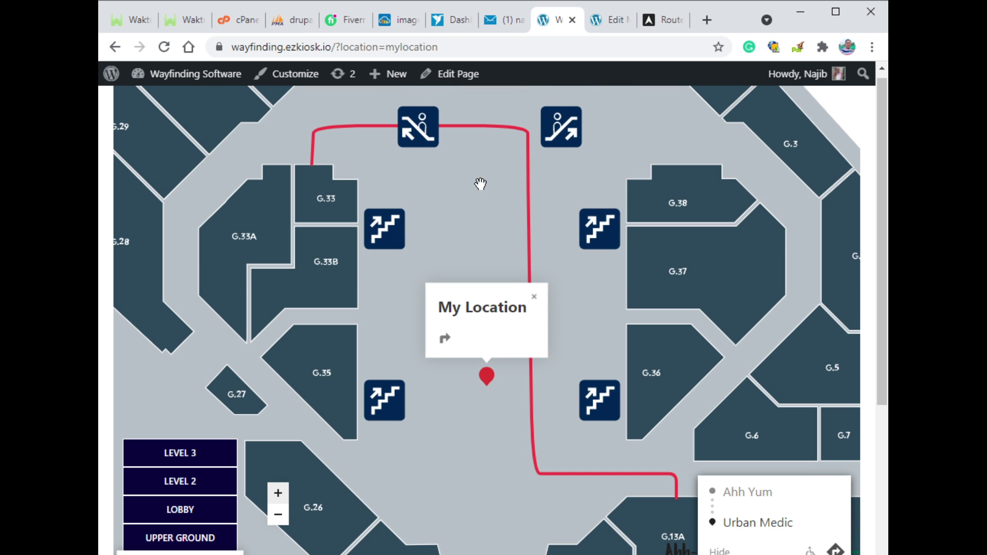
{"action": "left_click", "coordinate": [420, 49]}
{"action": "key", "text": "ctrl+c"}
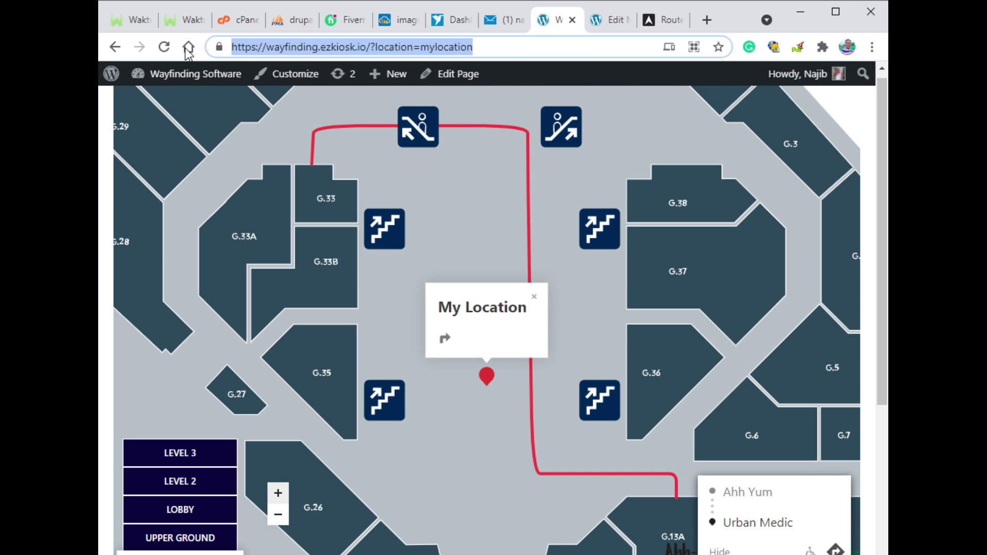
- Load the copied ?location=mylocation address in place of the map editor page
{"action": "left_click", "coordinate": [618, 22]}
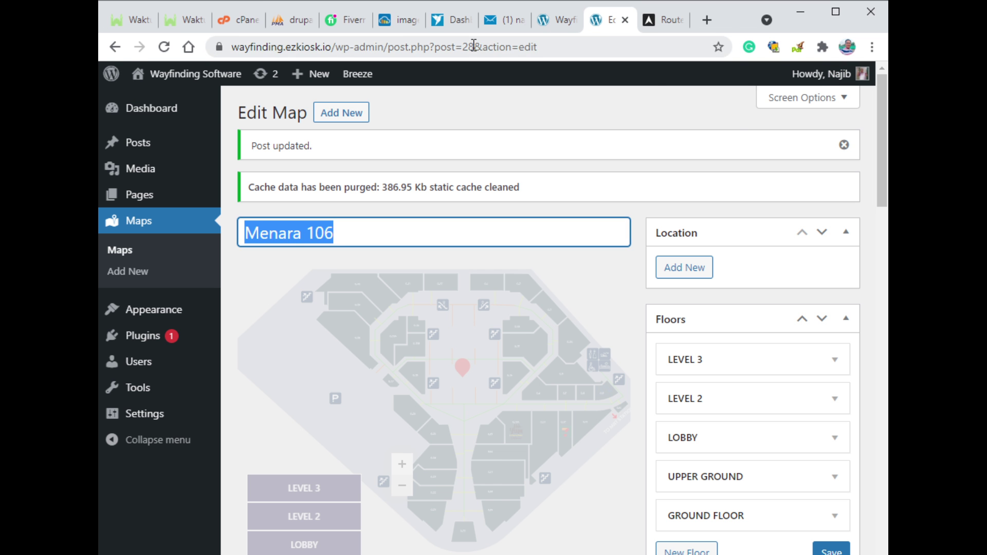
{"action": "key", "text": "ctrl+l"}
{"action": "key", "text": "ctrl+v"}
{"action": "key", "text": "Return"}
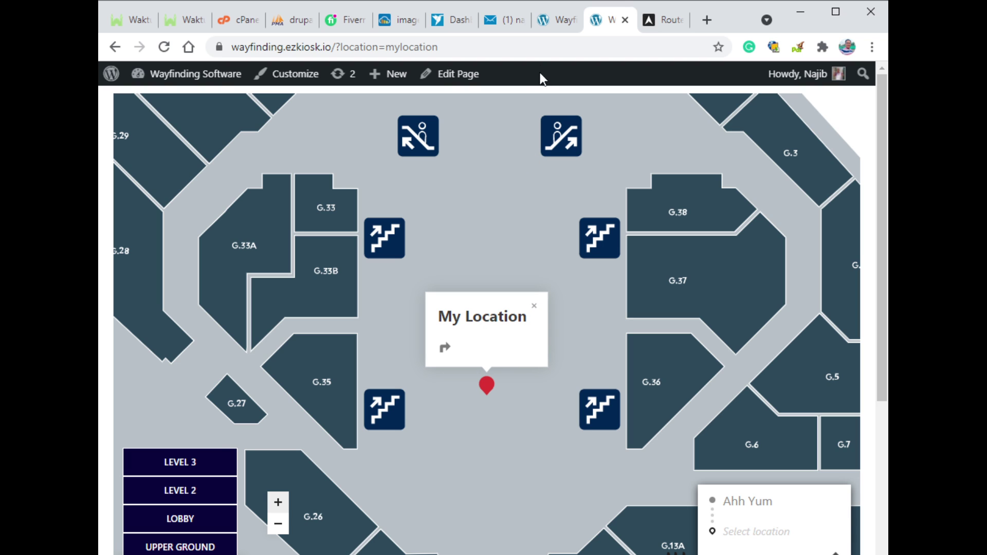
- In the original live map page, go to the WordPress dashboard's map list and open Menara 106 for editing
{"action": "left_click", "coordinate": [557, 18]}
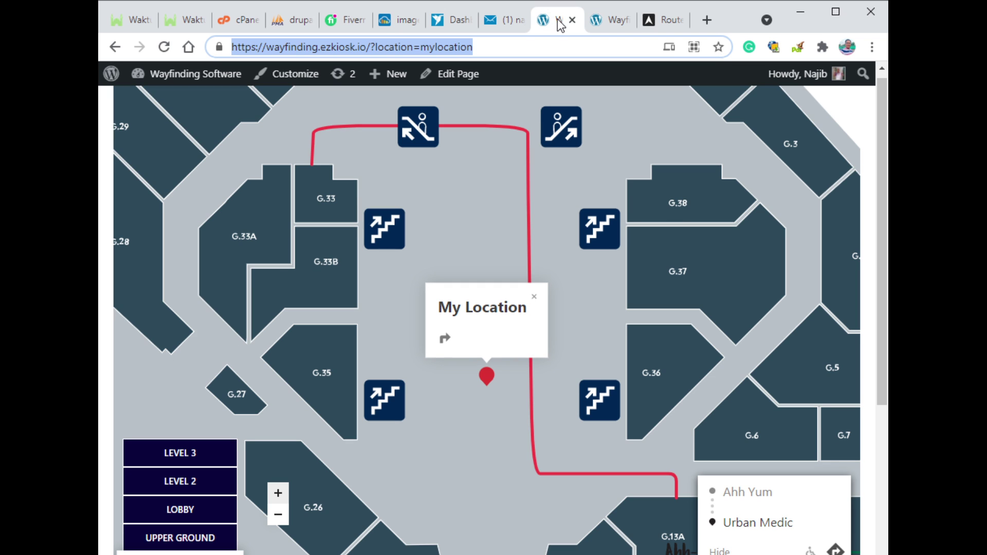
{"action": "mouse_move", "coordinate": [164, 77]}
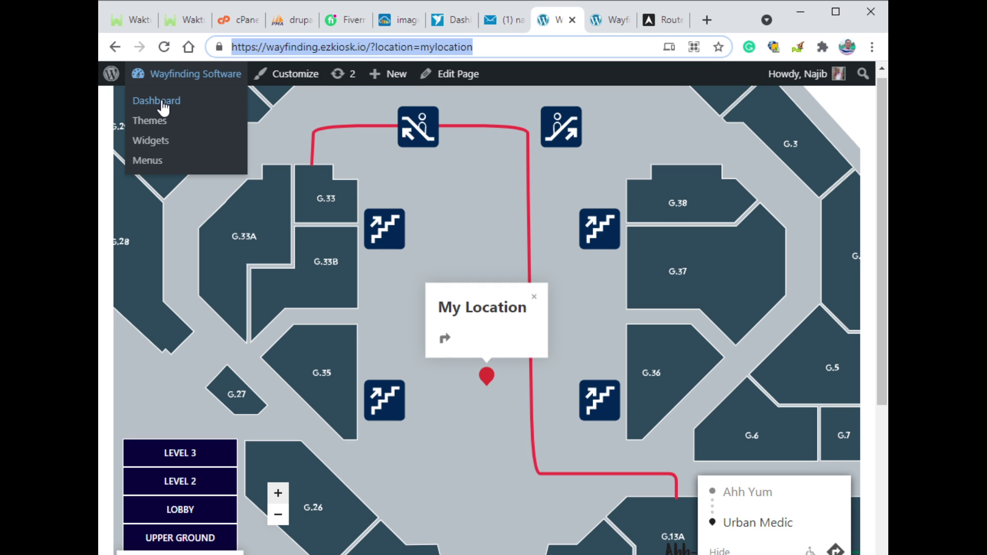
{"action": "left_click", "coordinate": [160, 102]}
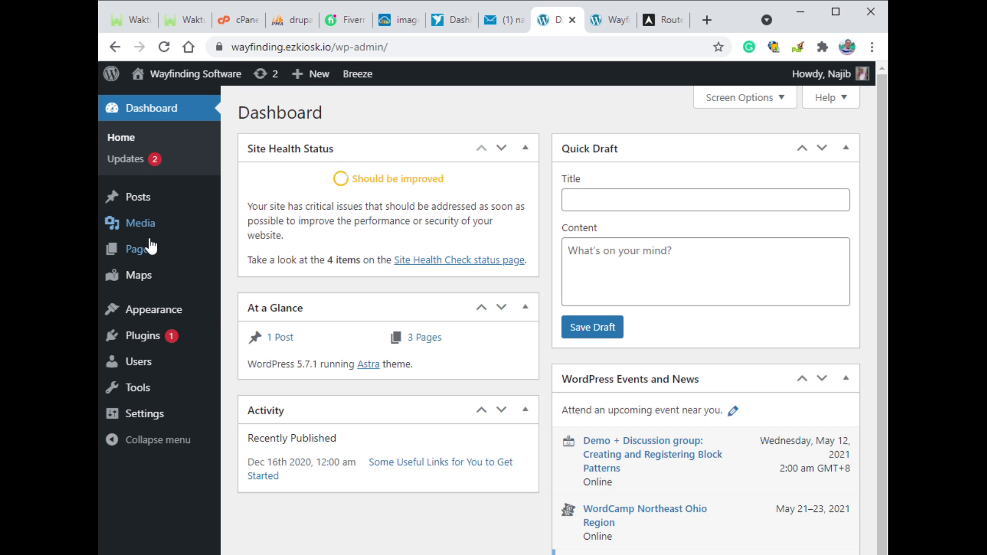
{"action": "left_click", "coordinate": [137, 279]}
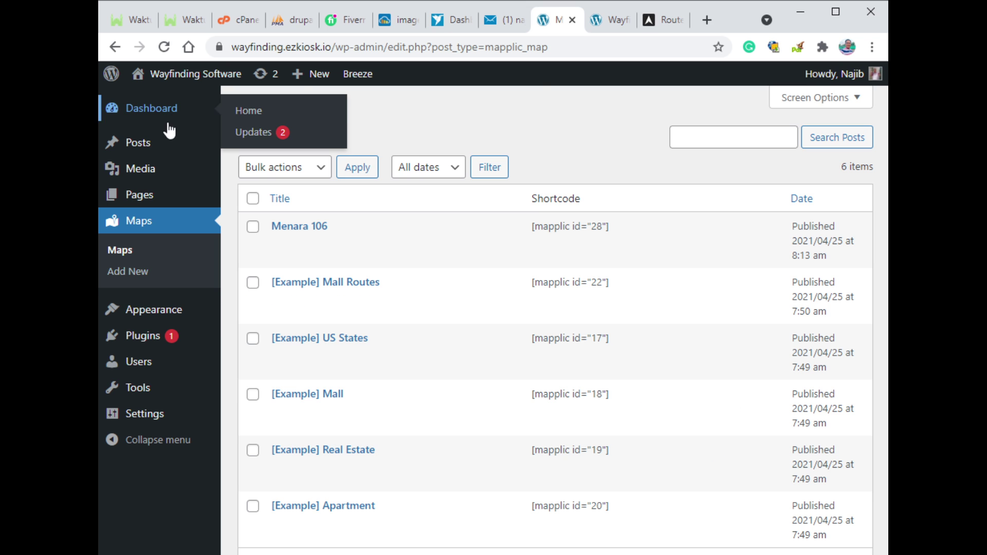
{"action": "left_click", "coordinate": [279, 245]}
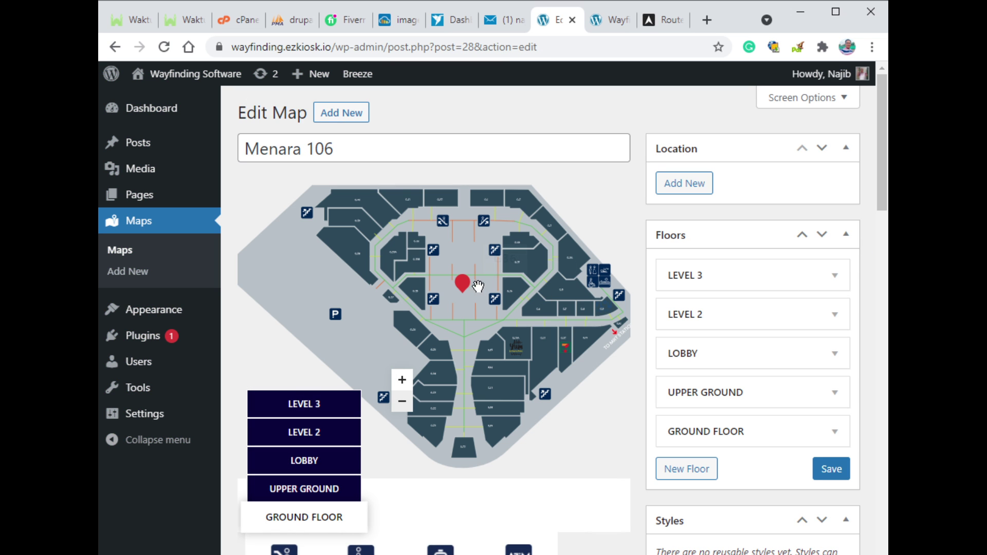
- Select the red pin on the ground floor map and examine its title, unique ID and marker type
{"action": "left_click", "coordinate": [462, 283]}
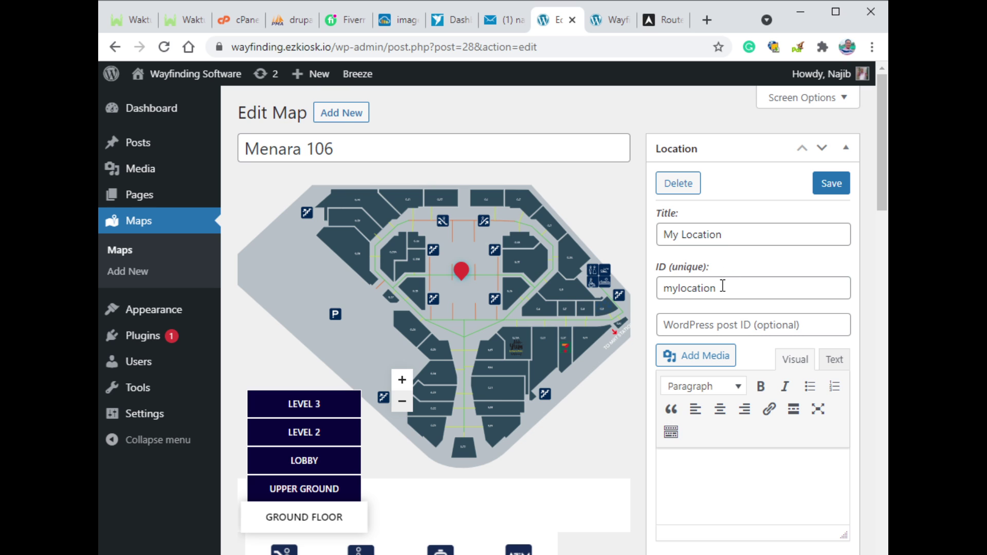
{"action": "left_click_drag", "start_coordinate": [722, 286], "coordinate": [641, 284]}
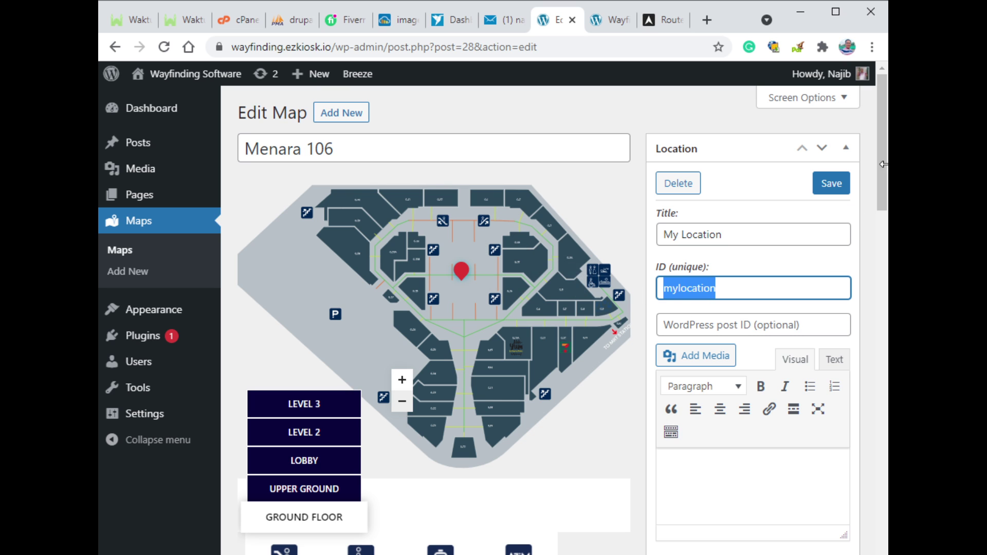
{"action": "mouse_move", "coordinate": [883, 164]}
{"action": "left_mouse_down"}
{"action": "mouse_move", "coordinate": [879, 234]}
{"action": "mouse_move", "coordinate": [874, 191]}
{"action": "left_mouse_up"}
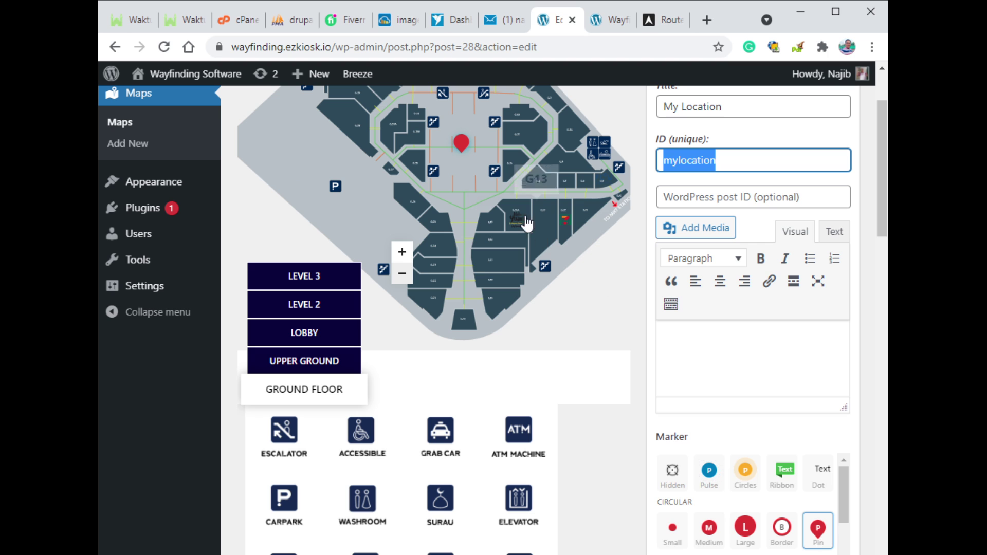
- Select the Ahh Yum and 7 Eleven stores in turn and compare their unique IDs and marker types
{"action": "mouse_move", "coordinate": [457, 150]}
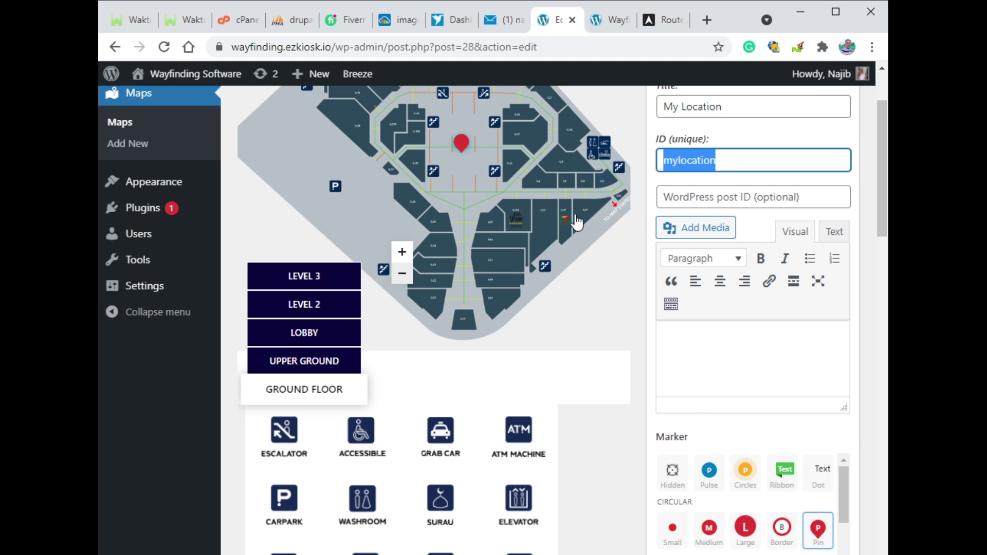
{"action": "left_click", "coordinate": [520, 225]}
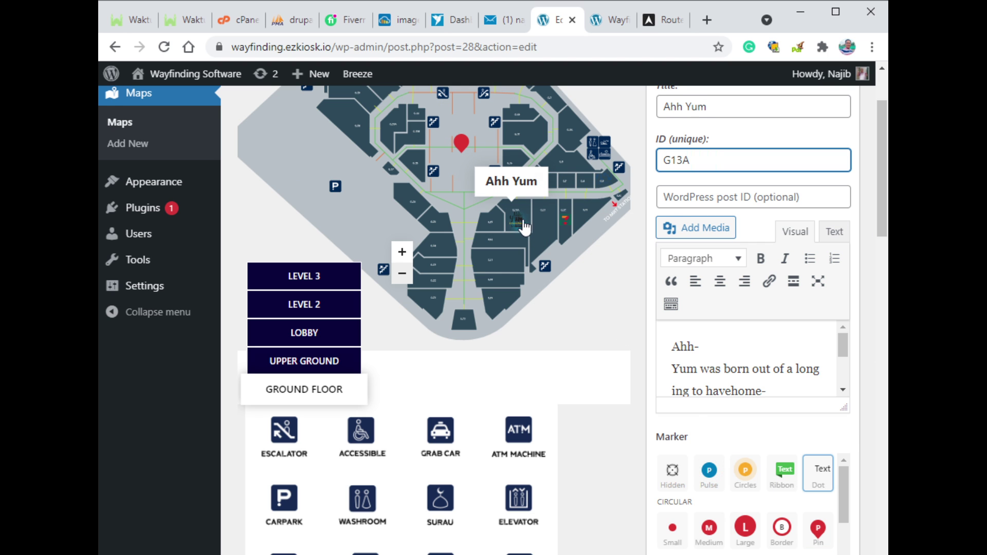
{"action": "left_click", "coordinate": [564, 225]}
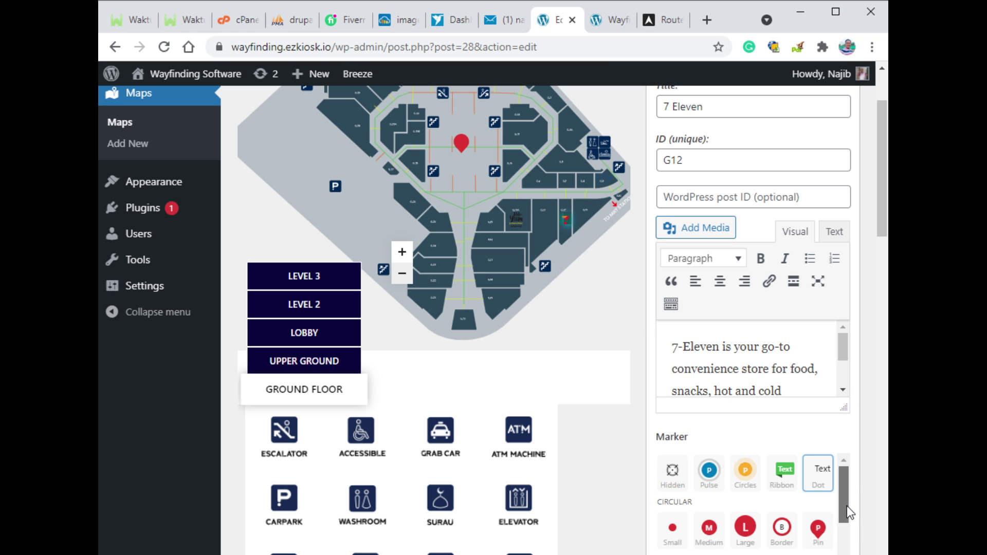
{"action": "left_click_drag", "start_coordinate": [847, 505], "coordinate": [850, 515]}
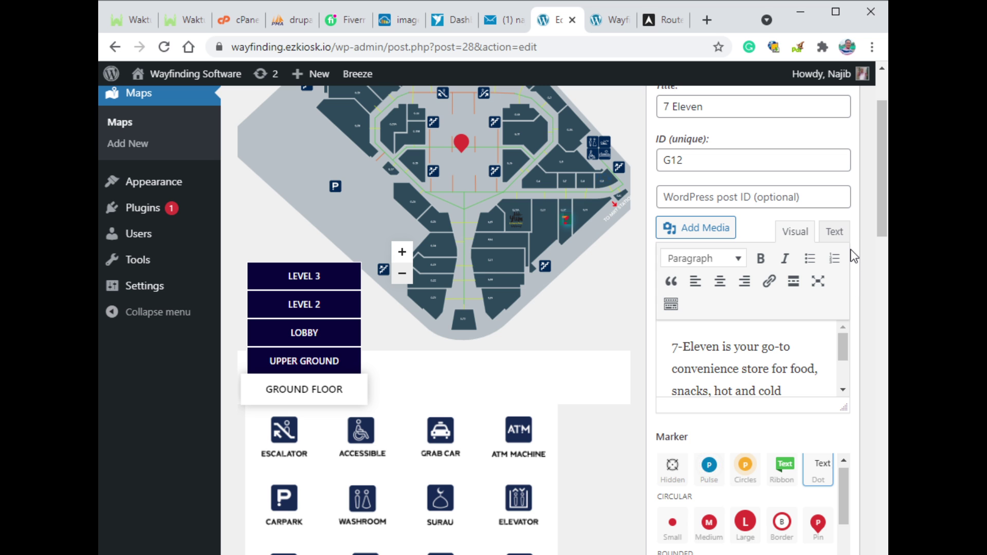
- Switch to the live map, view the My Location pin's details and close them
{"action": "left_click", "coordinate": [610, 21]}
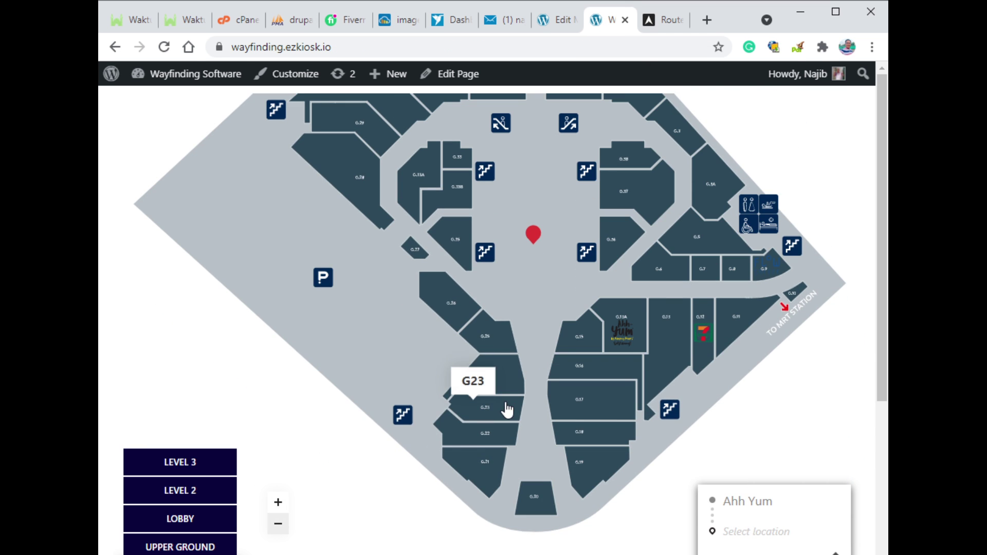
{"action": "left_click", "coordinate": [531, 238]}
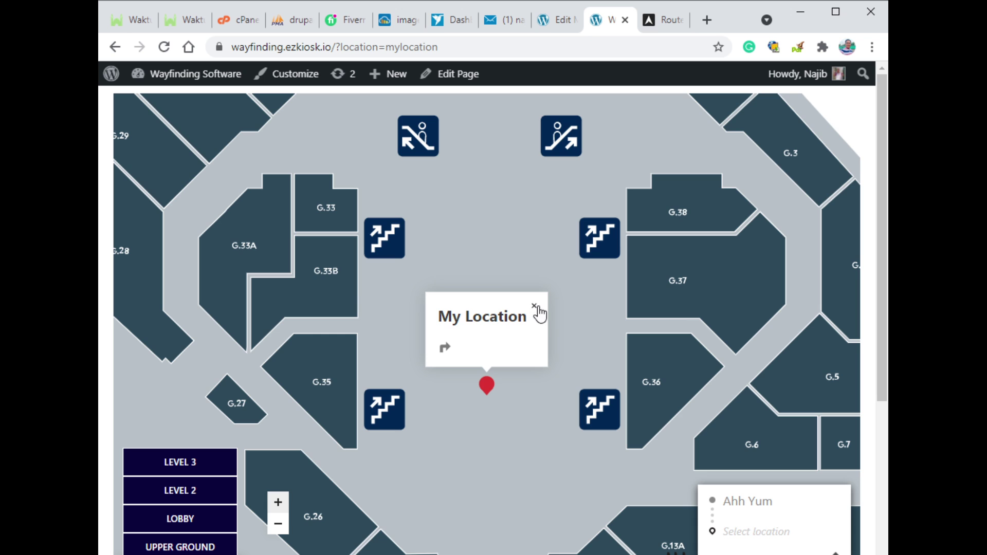
{"action": "left_click", "coordinate": [537, 312]}
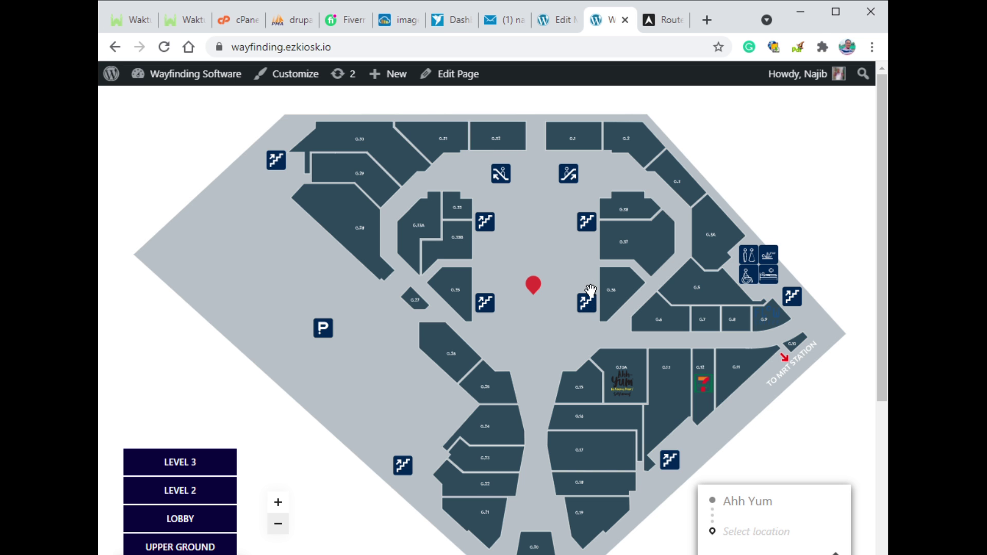
{"action": "left_click_drag", "start_coordinate": [537, 290], "coordinate": [528, 334]}
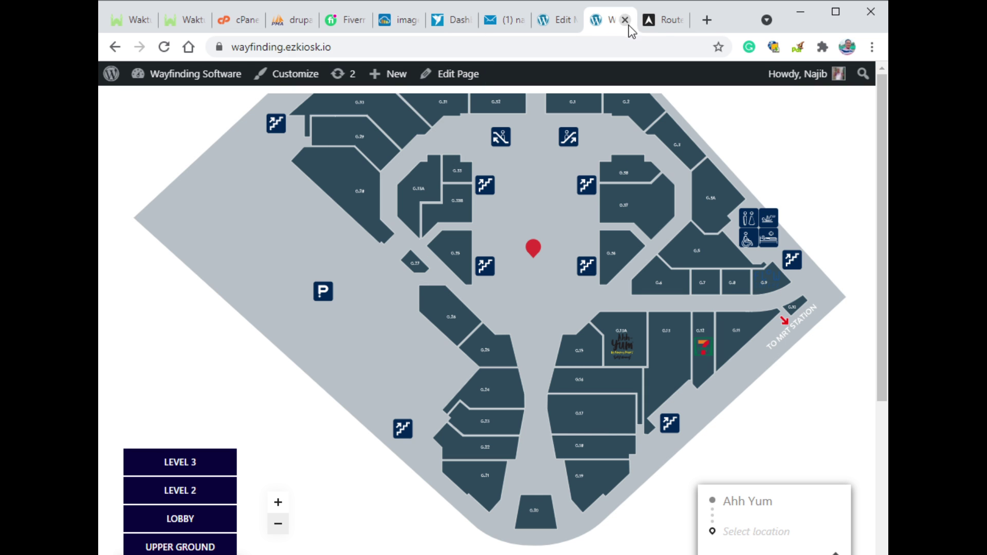
- Return to the Menara 106 editor and review the map settings down to the Custom CSS and the 7 Eleven location details
{"action": "left_click", "coordinate": [556, 24]}
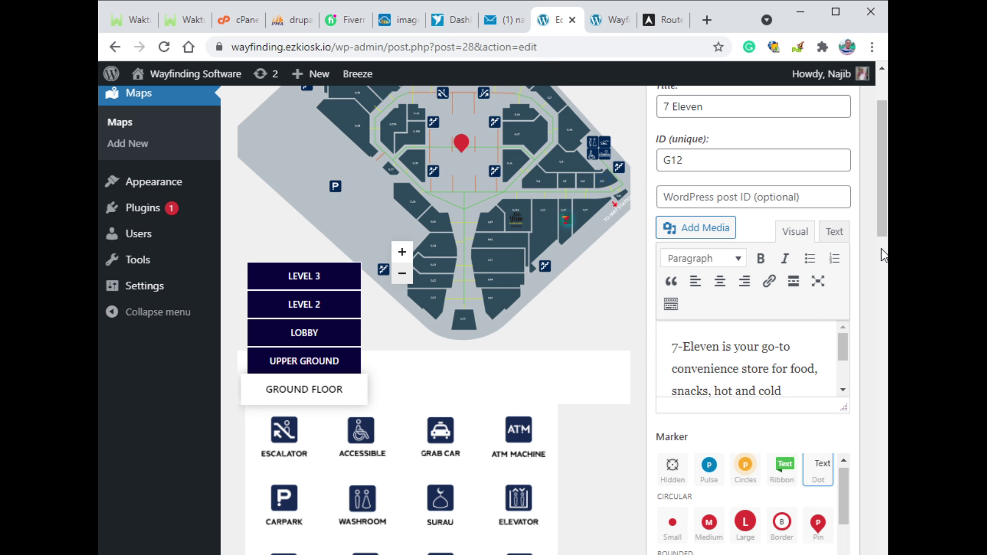
{"action": "left_click_drag", "start_coordinate": [881, 212], "coordinate": [877, 175]}
{"action": "scroll", "coordinate": [872, 189], "scroll_direction": "down", "scroll_amount": 1}
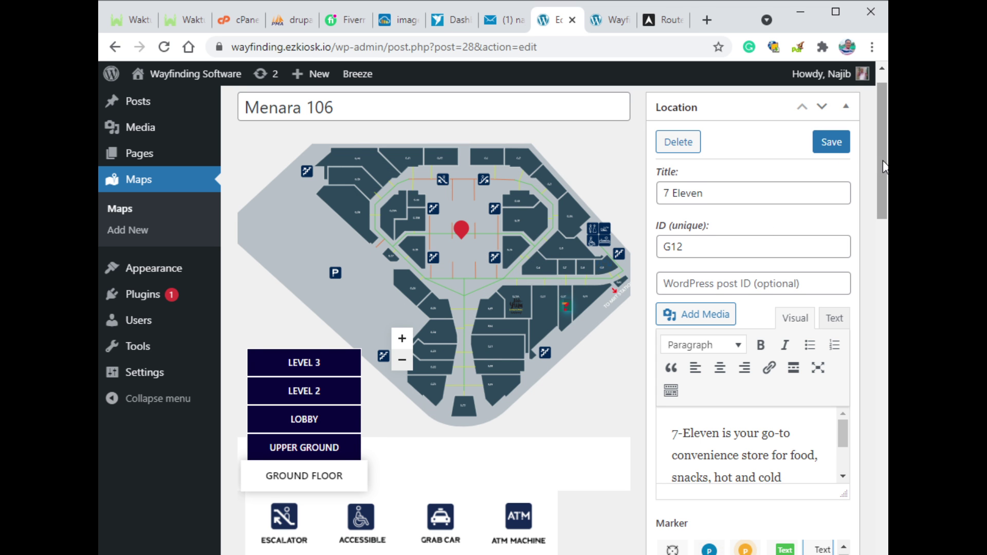
{"action": "scroll", "coordinate": [856, 431], "scroll_direction": "down", "scroll_amount": 20}
{"action": "scroll", "coordinate": [350, 448], "scroll_direction": "down", "scroll_amount": 8}
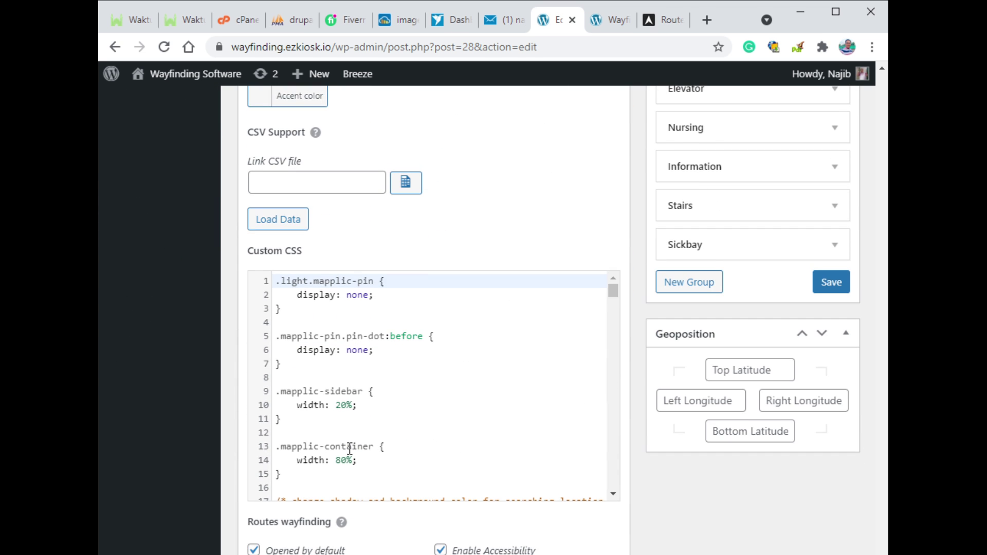
{"action": "left_click", "coordinate": [350, 449]}
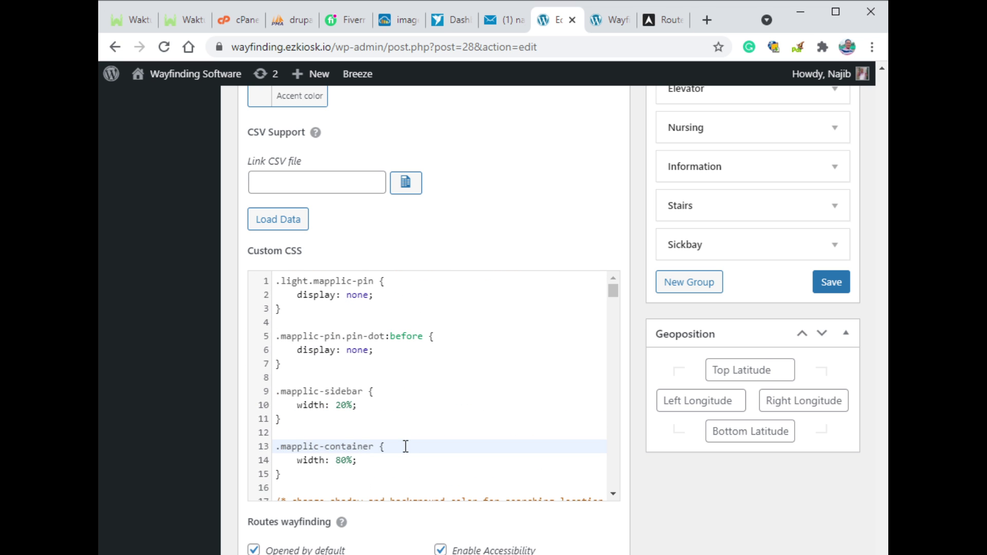
{"action": "scroll", "coordinate": [406, 446], "scroll_direction": "up", "scroll_amount": 20}
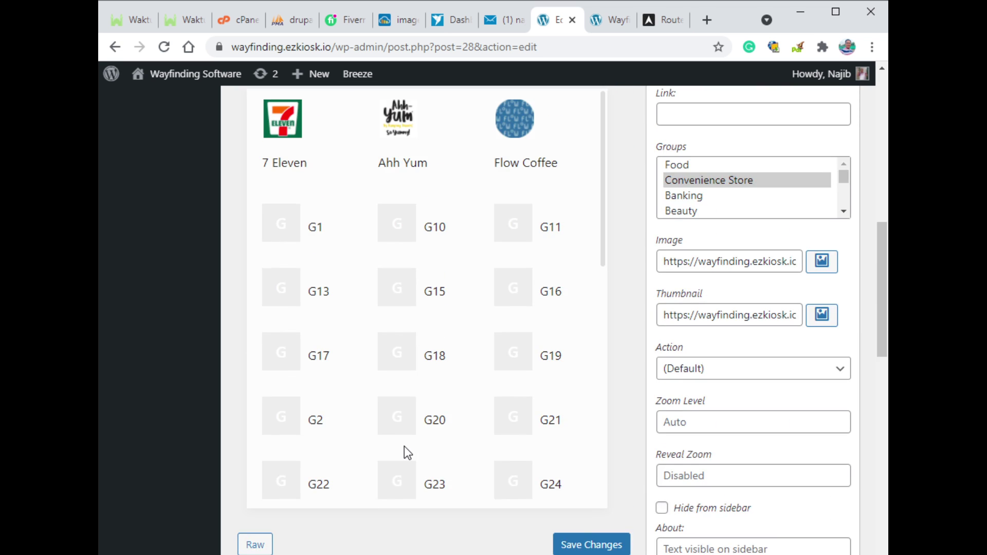
{"action": "scroll", "coordinate": [404, 446], "scroll_direction": "up", "scroll_amount": 10}
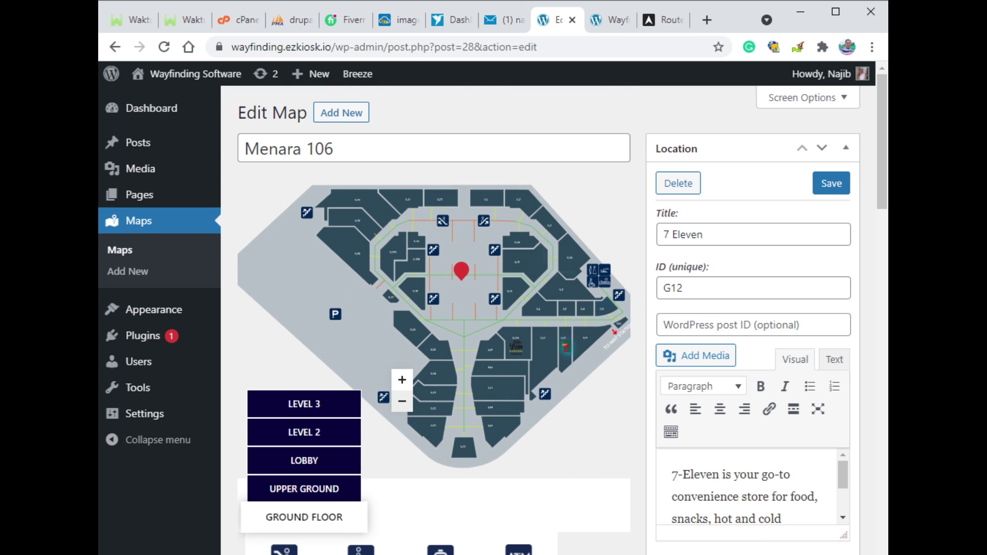